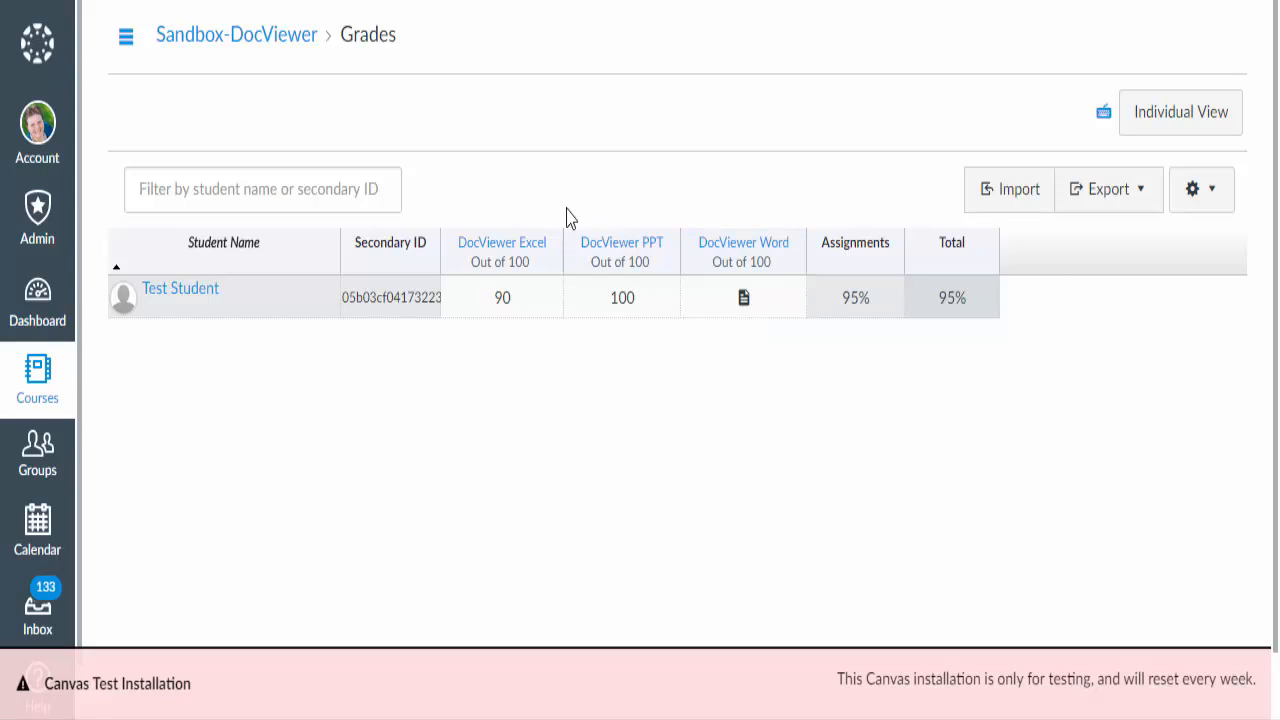
# - Open the DocViewer Excel assignment in SpeedGrader and activate the Highlight annotation tool
pyautogui.click(552, 262)
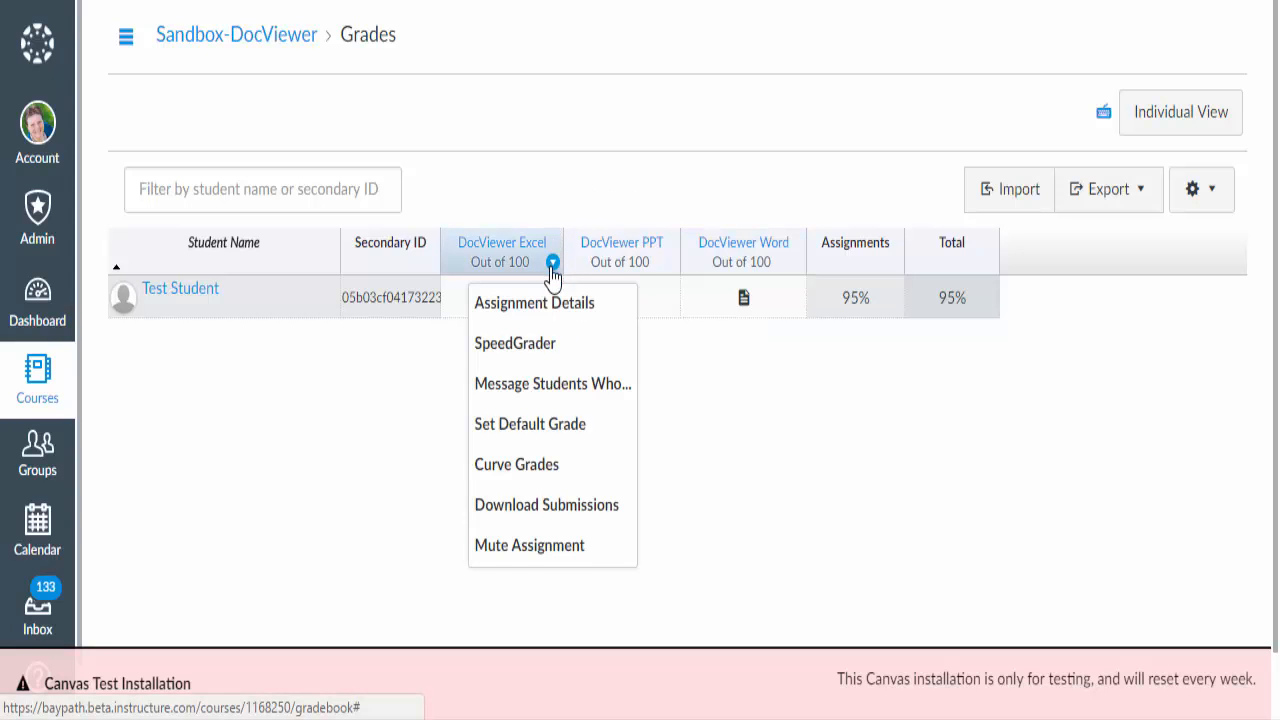
pyautogui.click(533, 353)
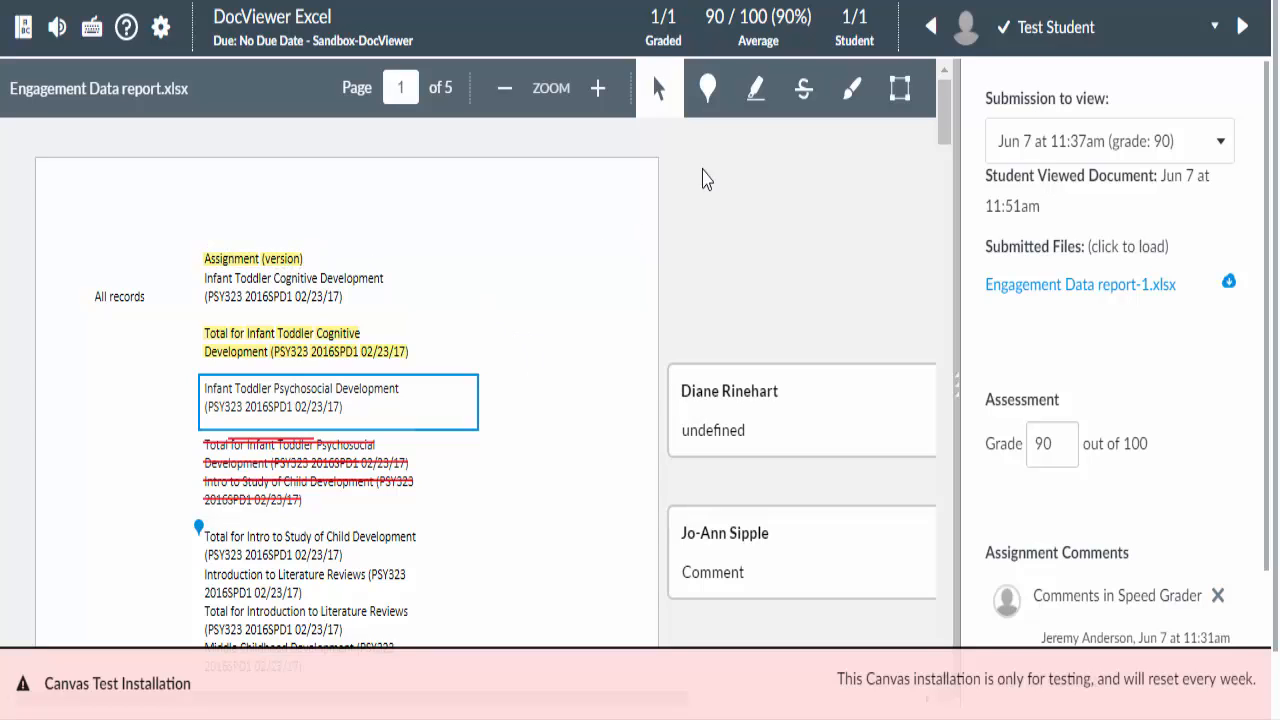
pyautogui.click(756, 104)
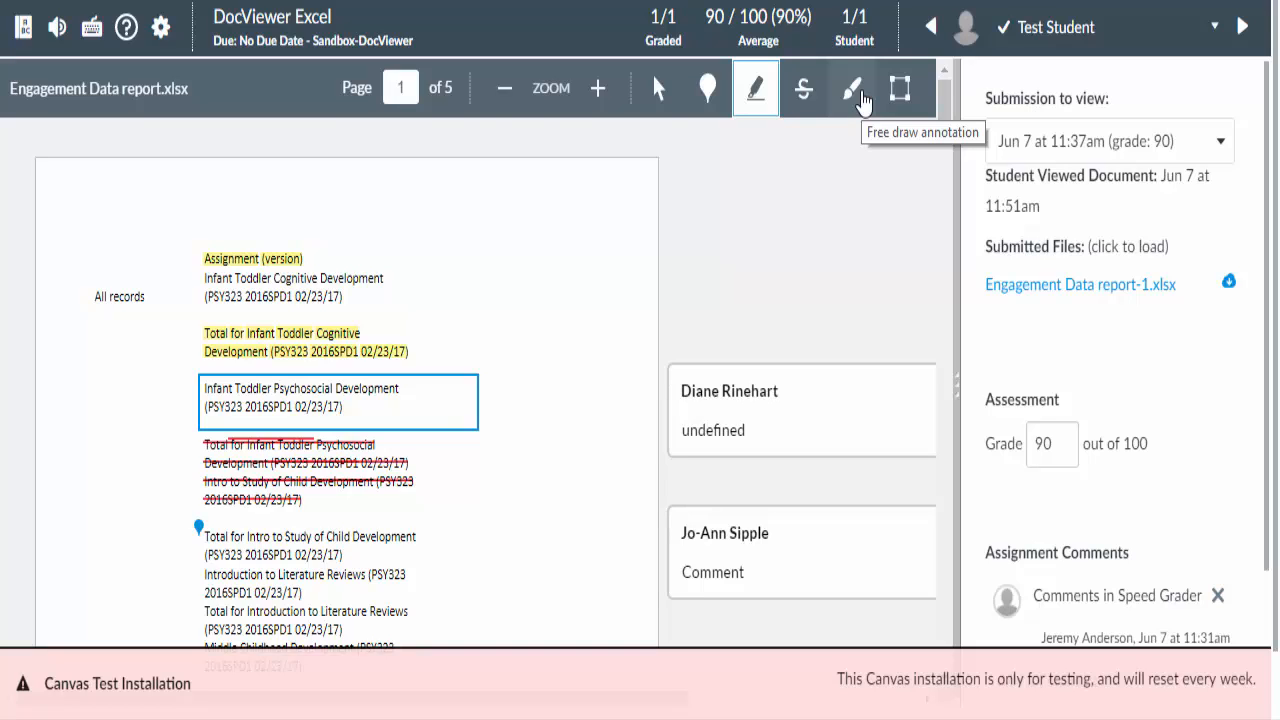
# - Look through the pages of the submitted Engagement Data report for its annotations and table data
pyautogui.scroll(-2, 492, 435)
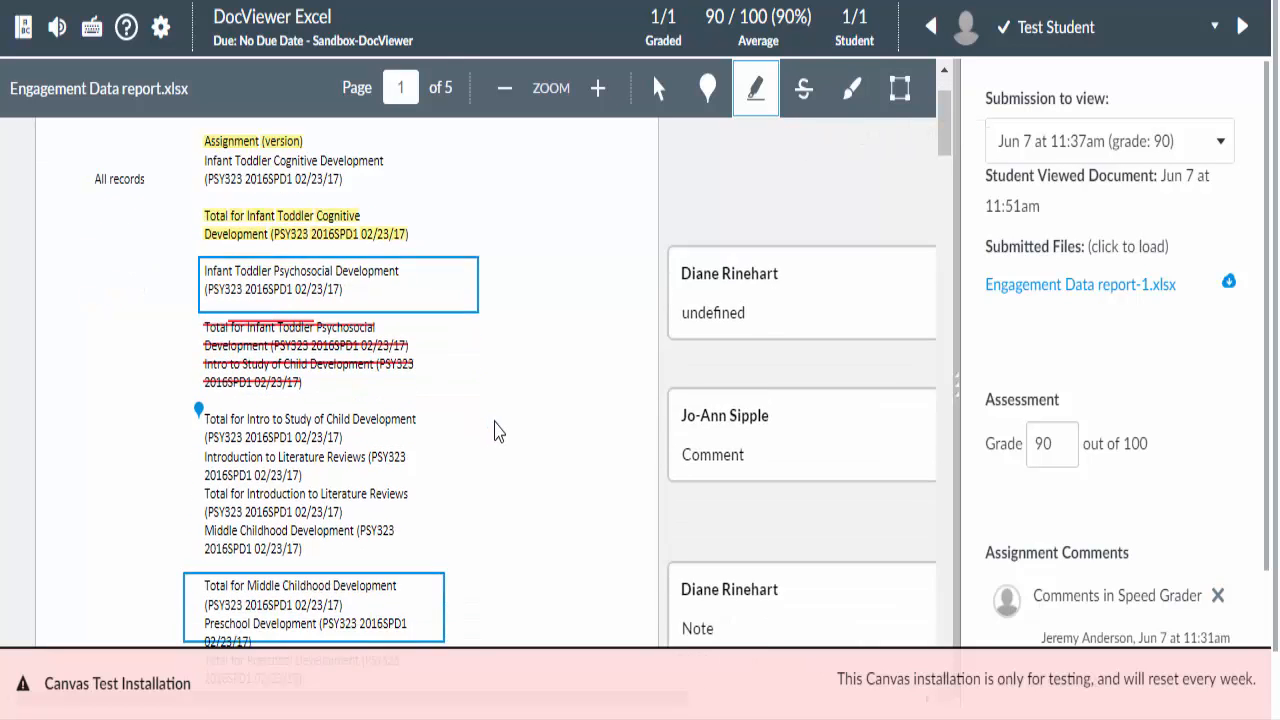
pyautogui.scroll(-10, 531, 477)
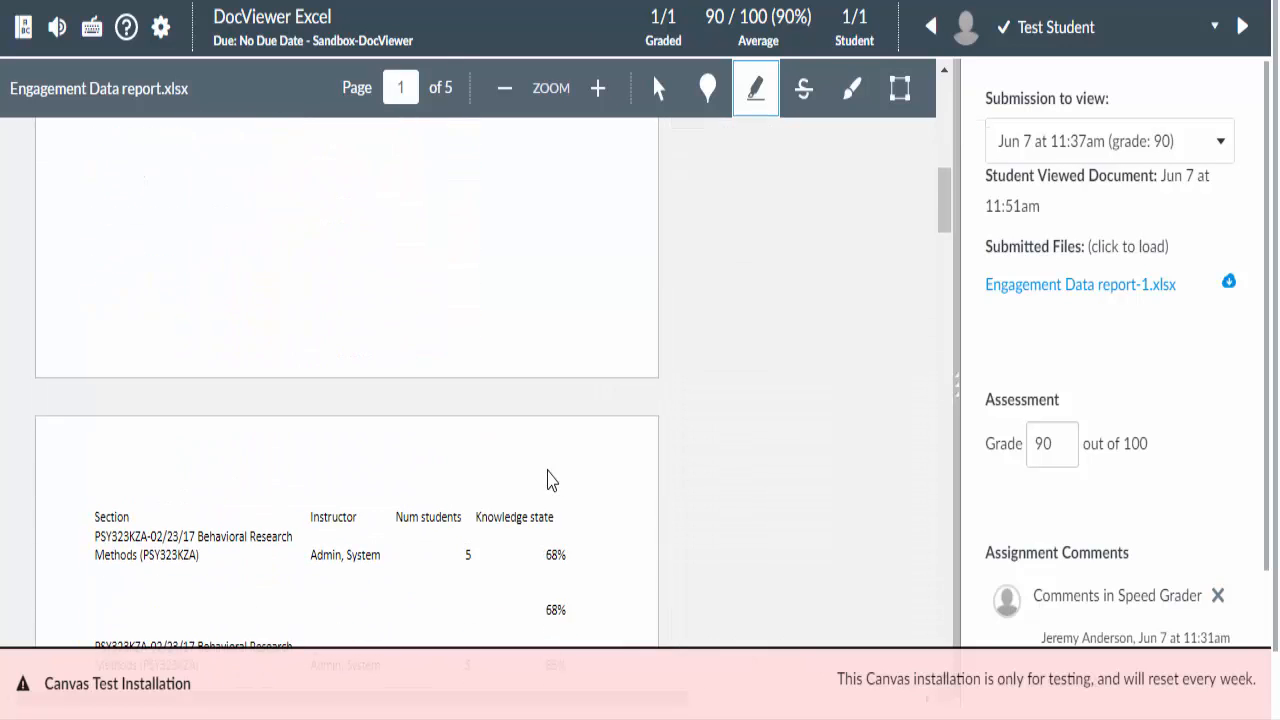
pyautogui.scroll(-2, 548, 481)
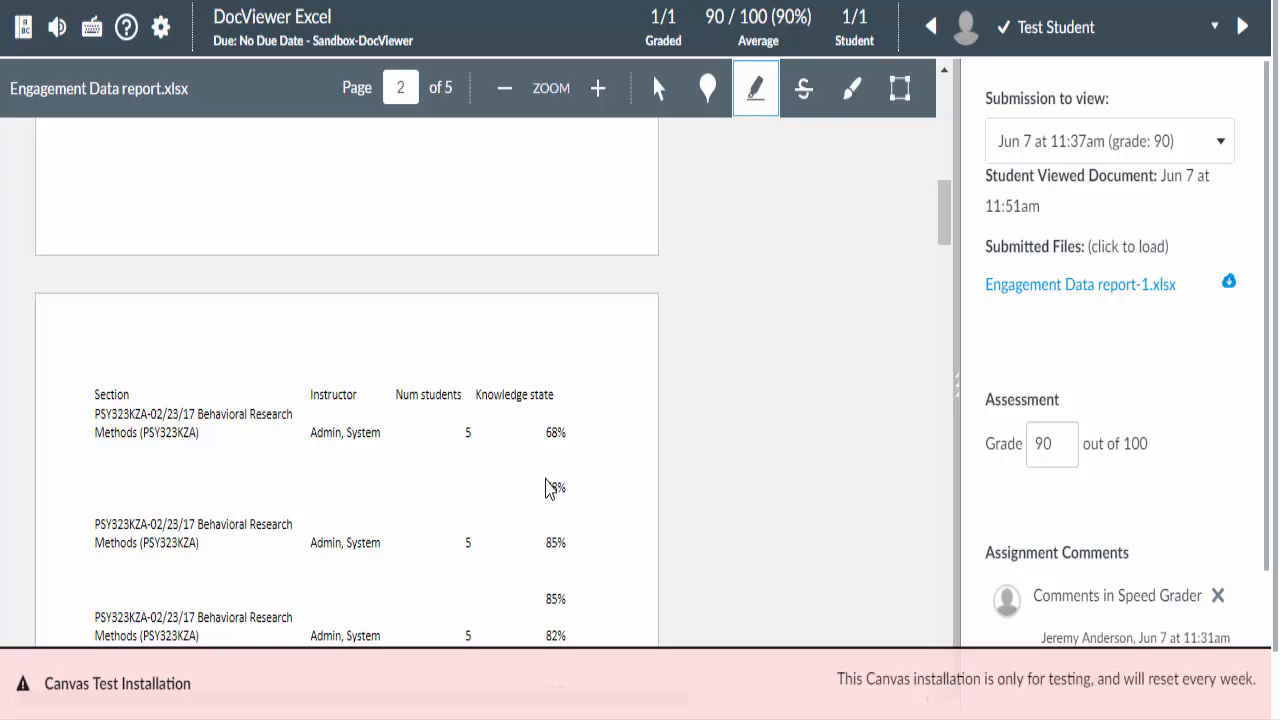
pyautogui.scroll(-8, 548, 488)
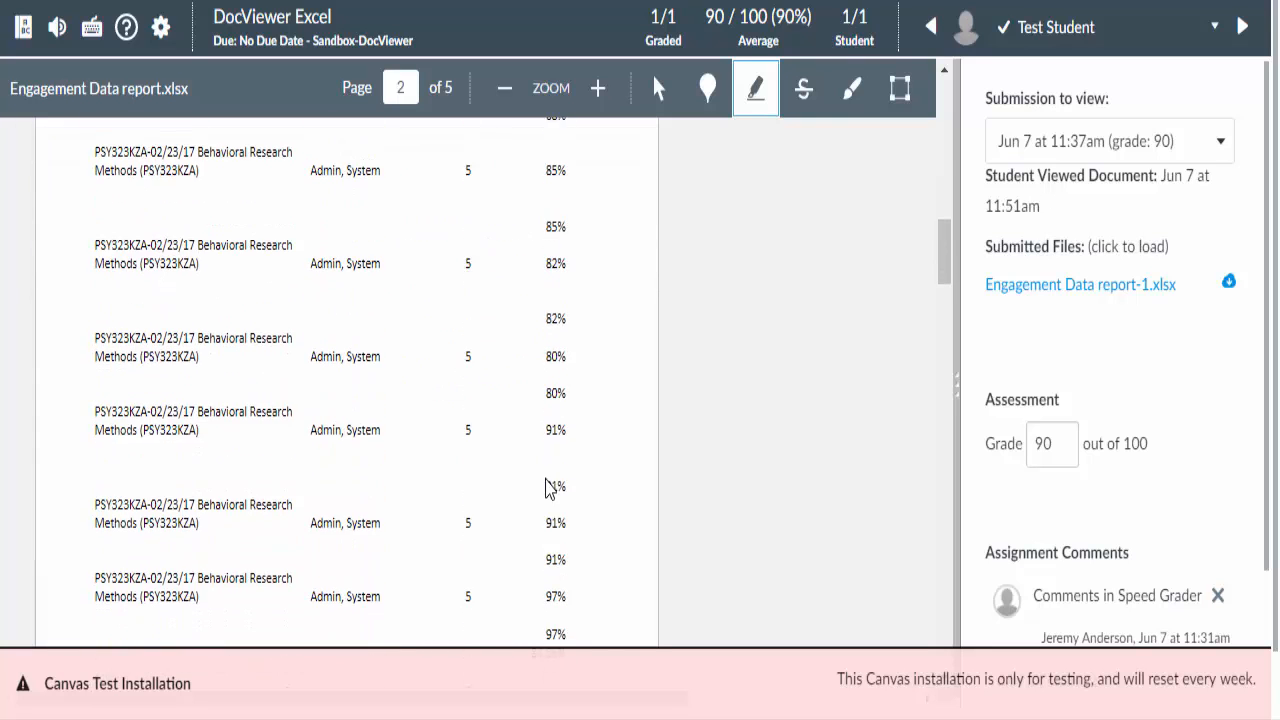
pyautogui.scroll(-4, 548, 479)
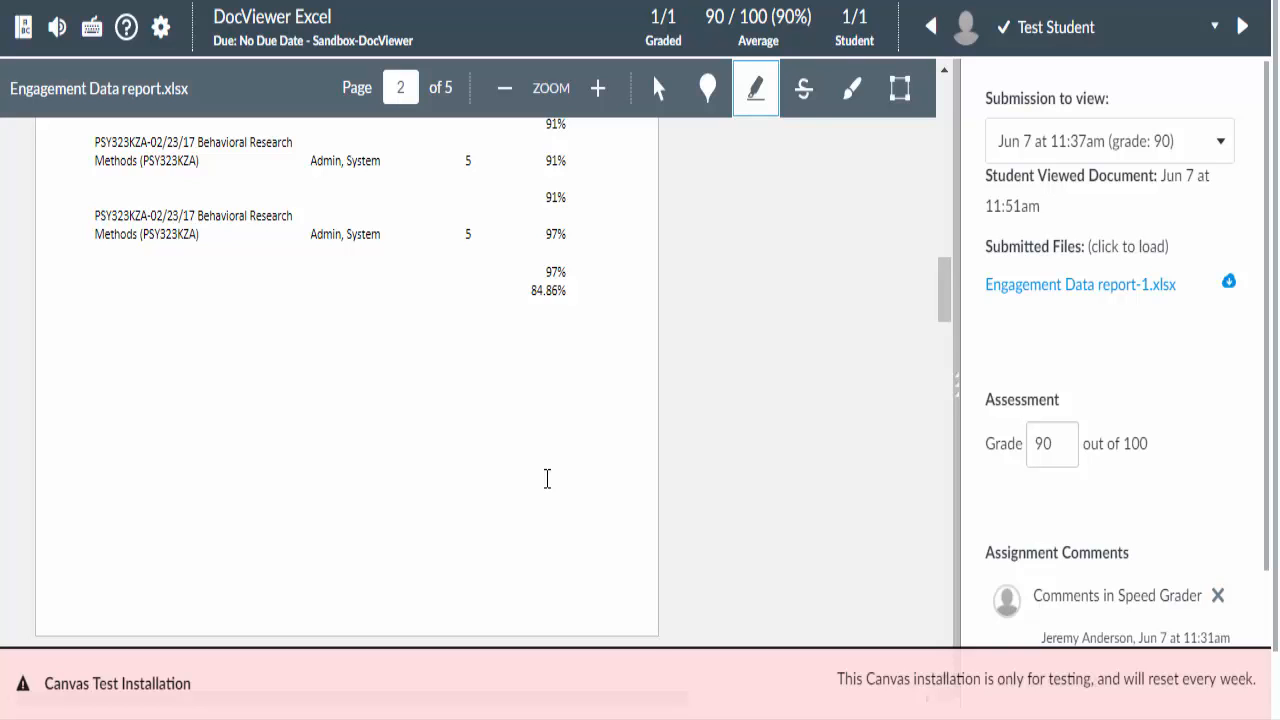
pyautogui.scroll(-6, 548, 479)
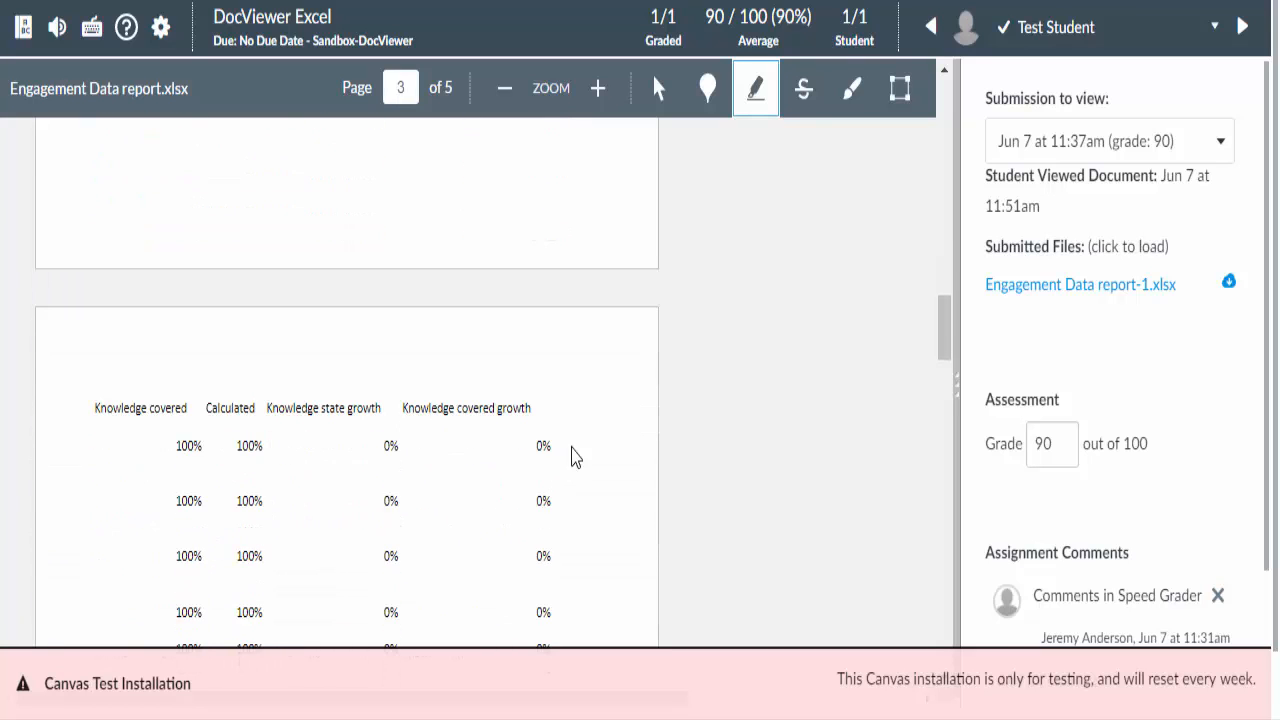
pyautogui.scroll(-4, 571, 457)
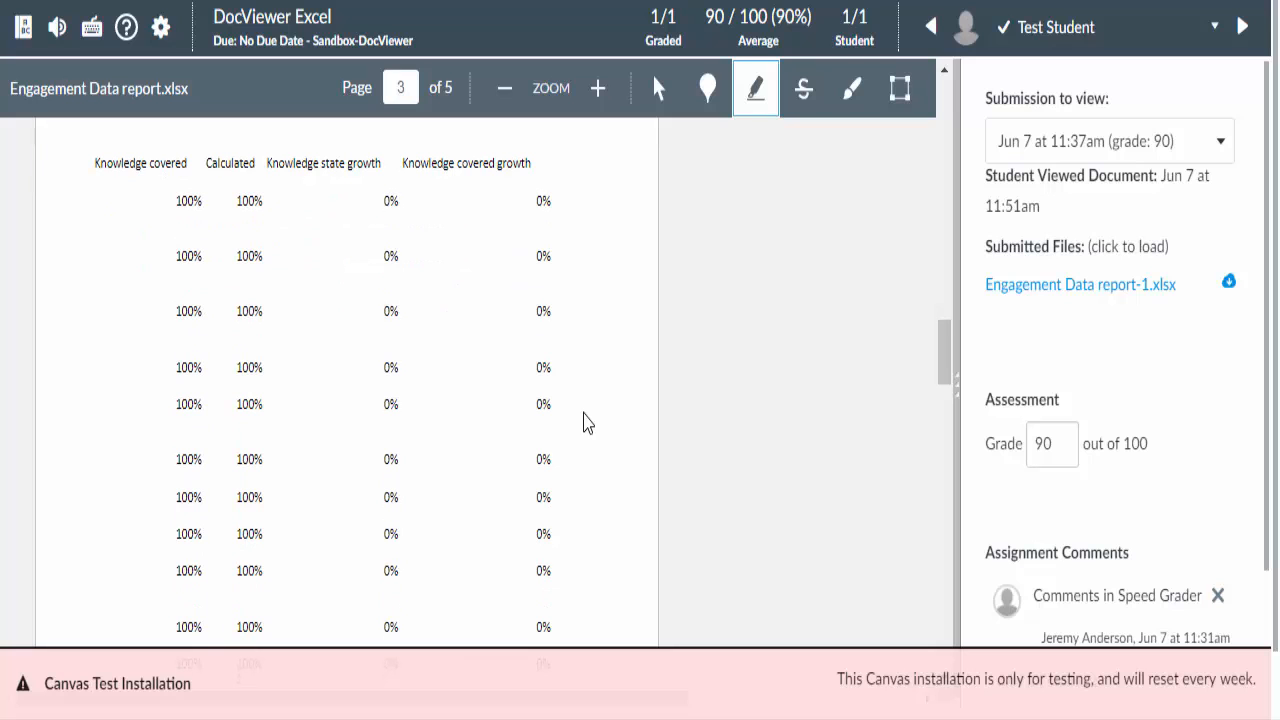
pyautogui.scroll(-5, 586, 422)
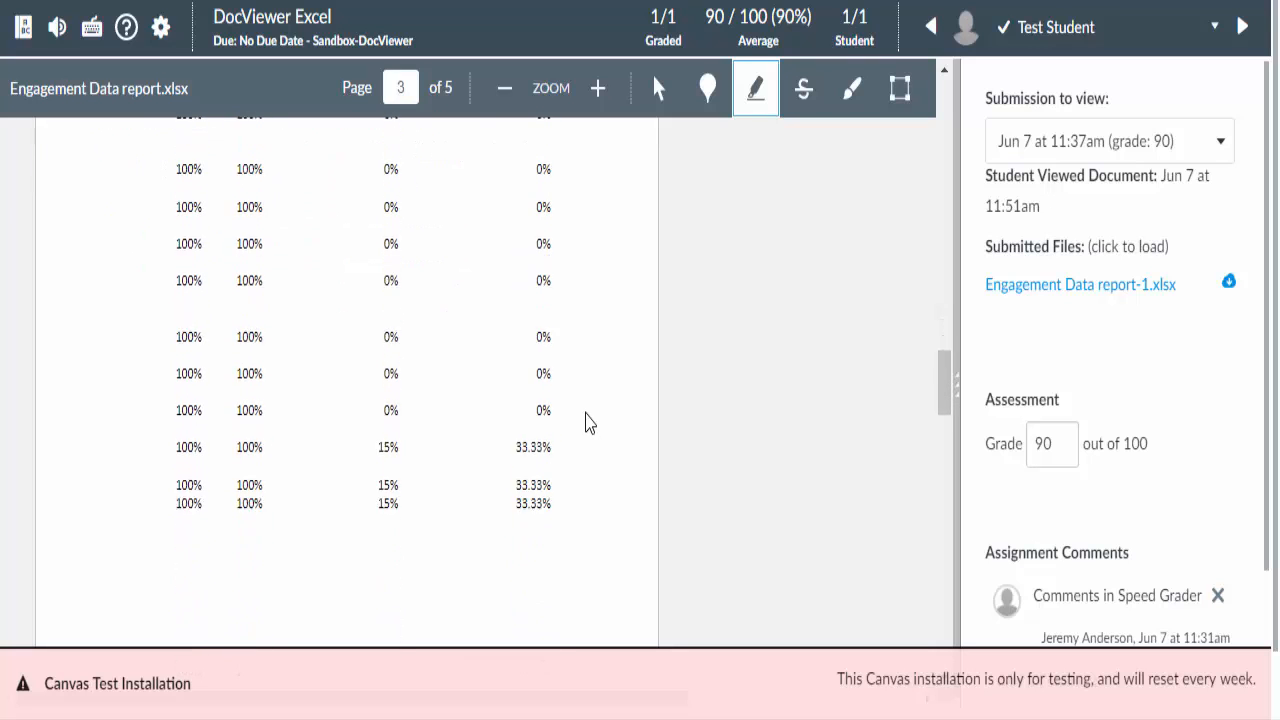
pyautogui.scroll(12, 586, 422)
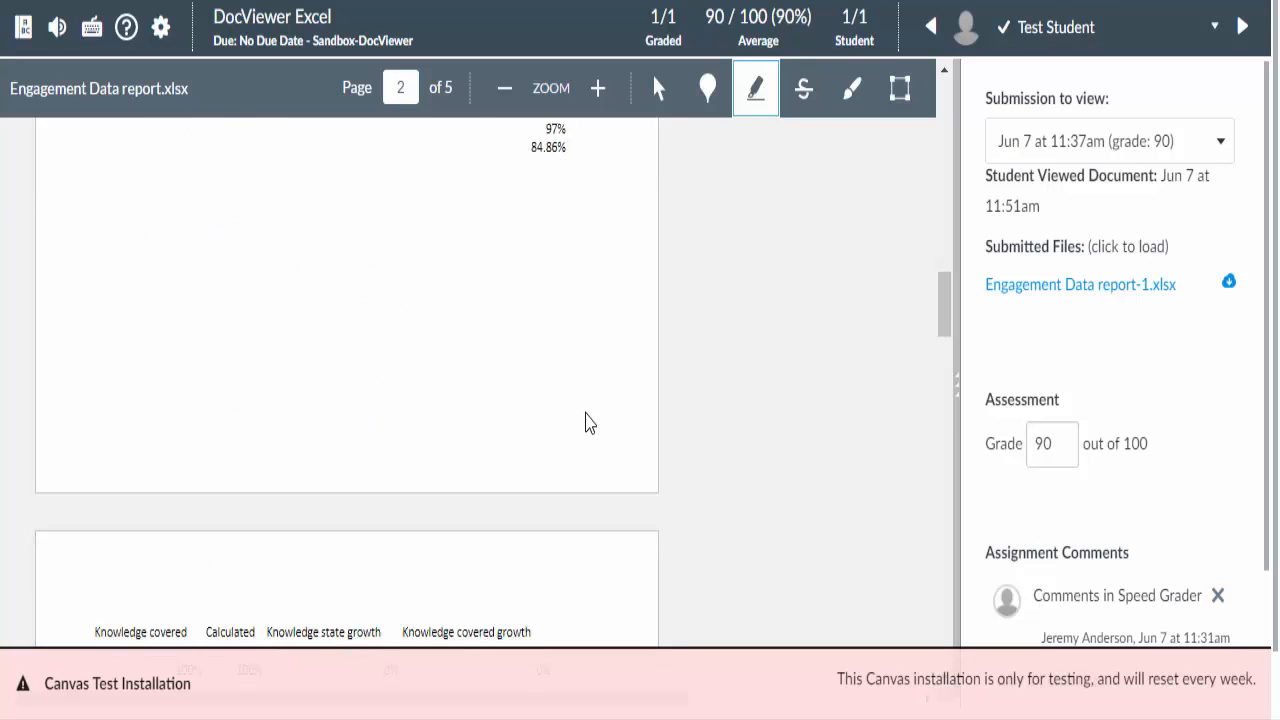
pyautogui.scroll(-15, 586, 422)
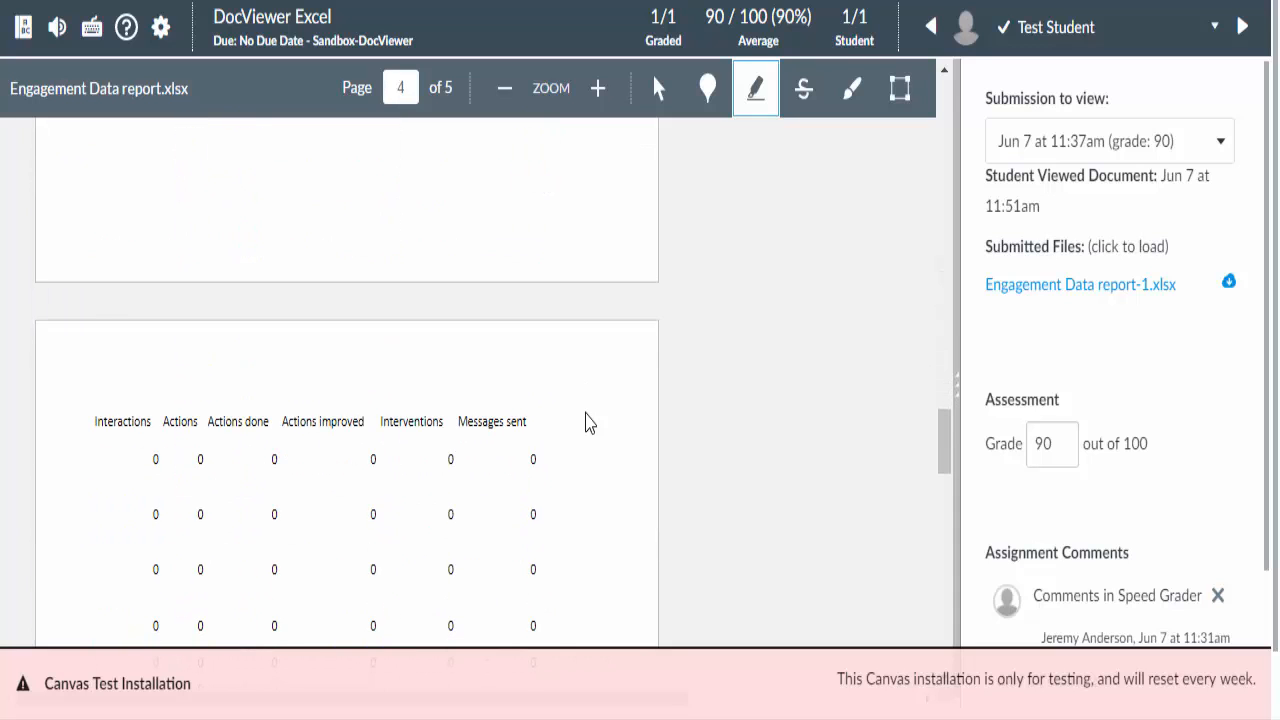
pyautogui.scroll(-9, 586, 422)
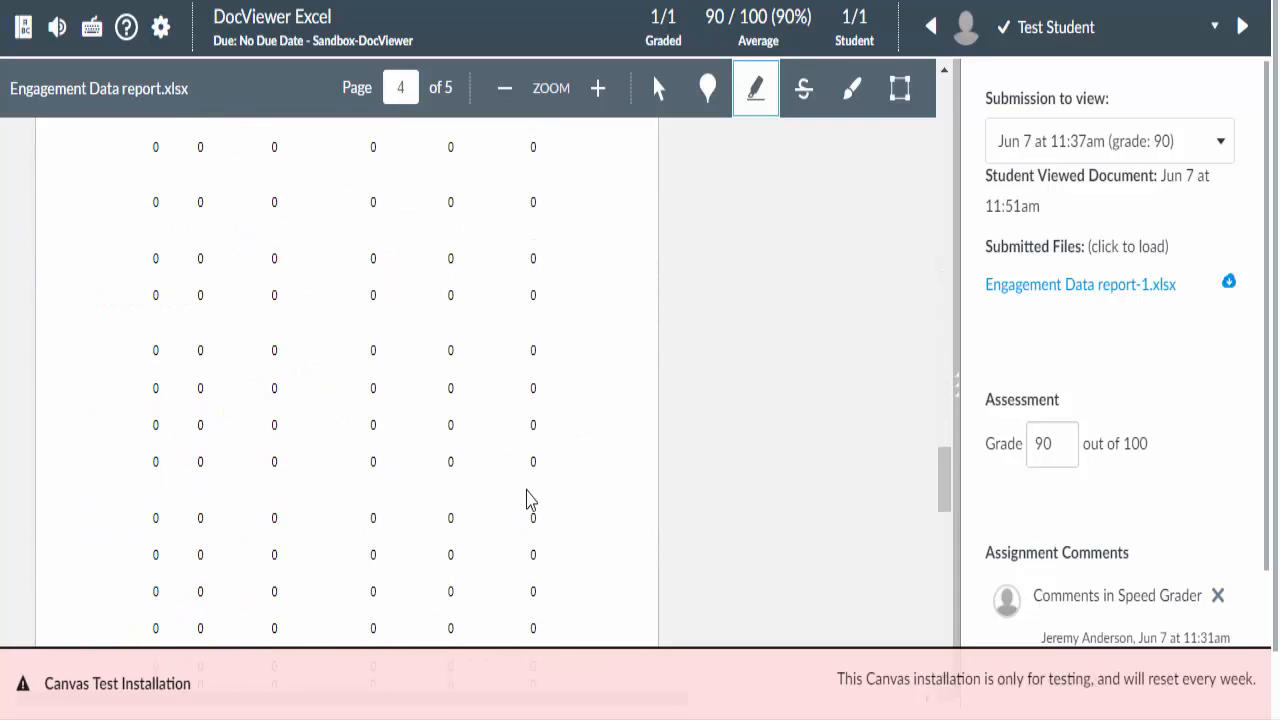
pyautogui.scroll(5, 526, 400)
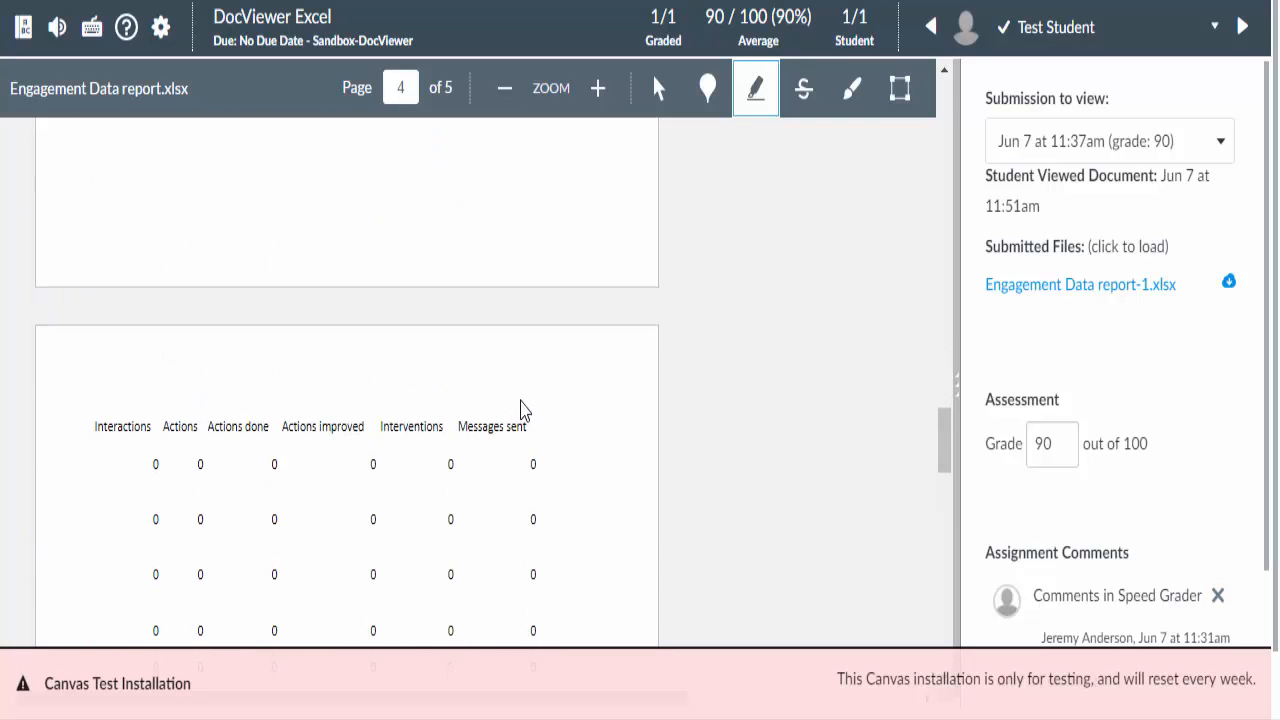
pyautogui.scroll(15, 520, 408)
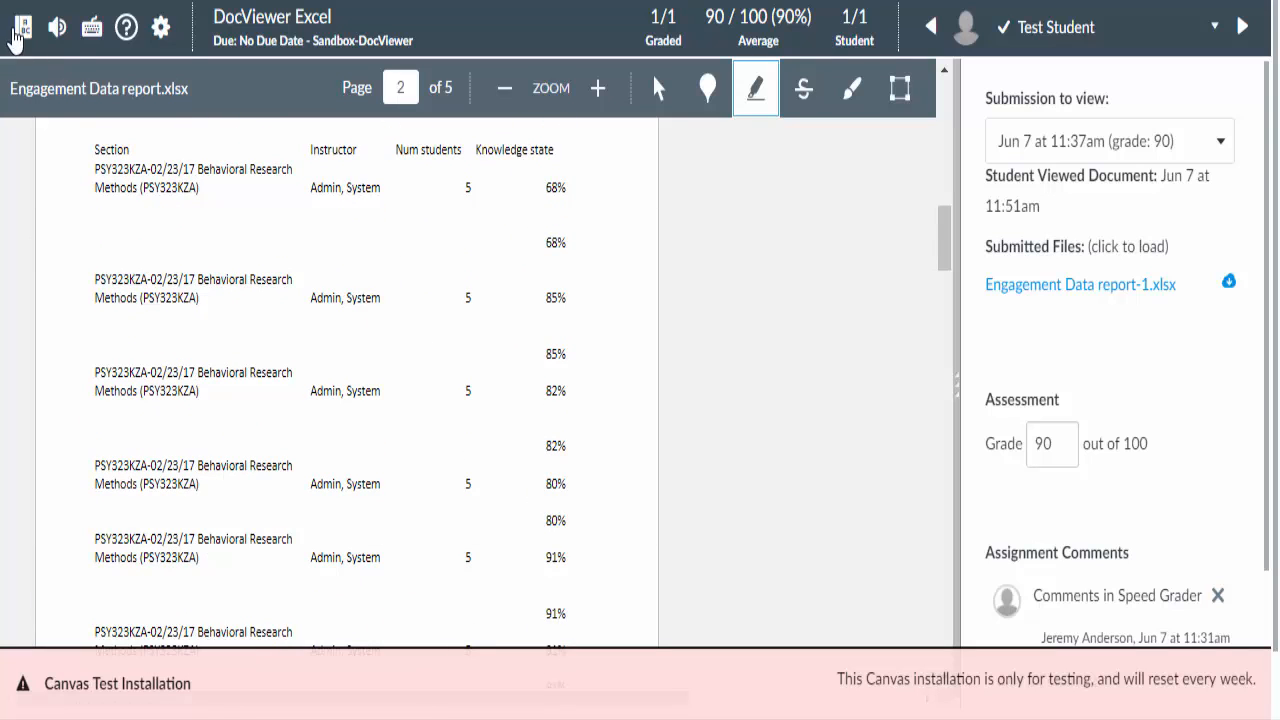
# - Return to the gradebook and open the DocViewer PPT assignment in SpeedGrader to view its annotations
pyautogui.click(15, 38)
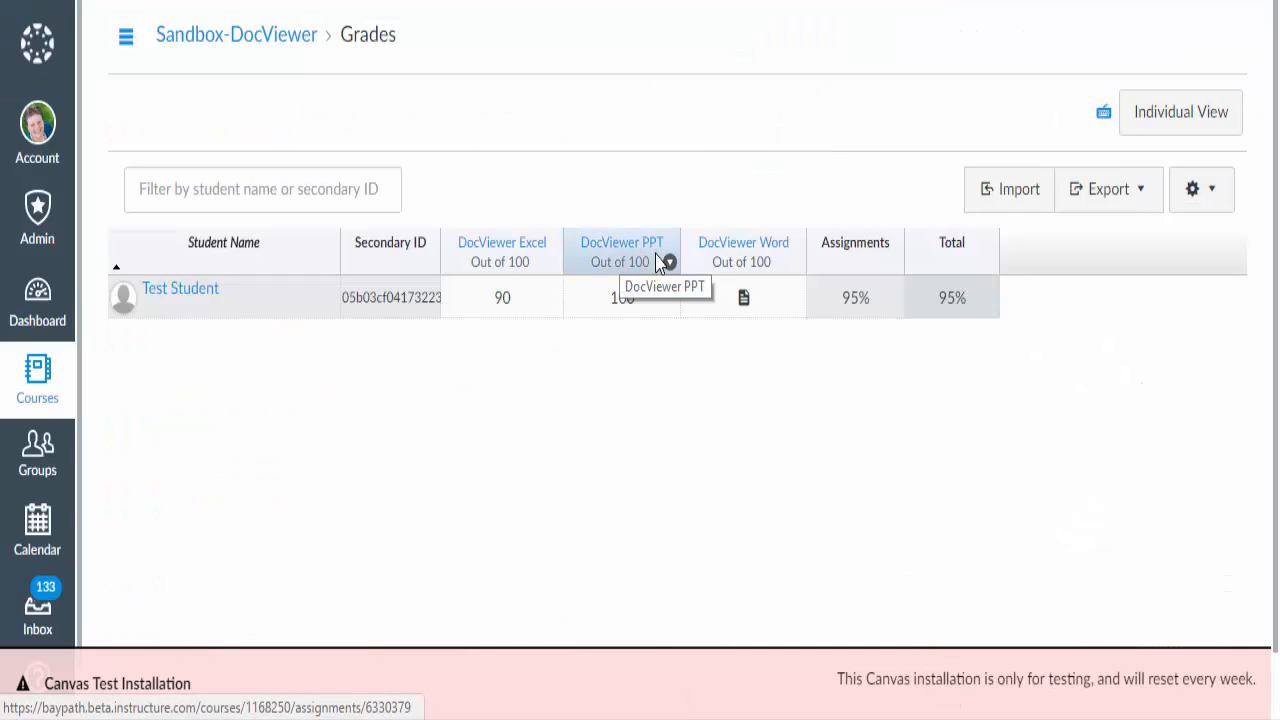
pyautogui.click(668, 266)
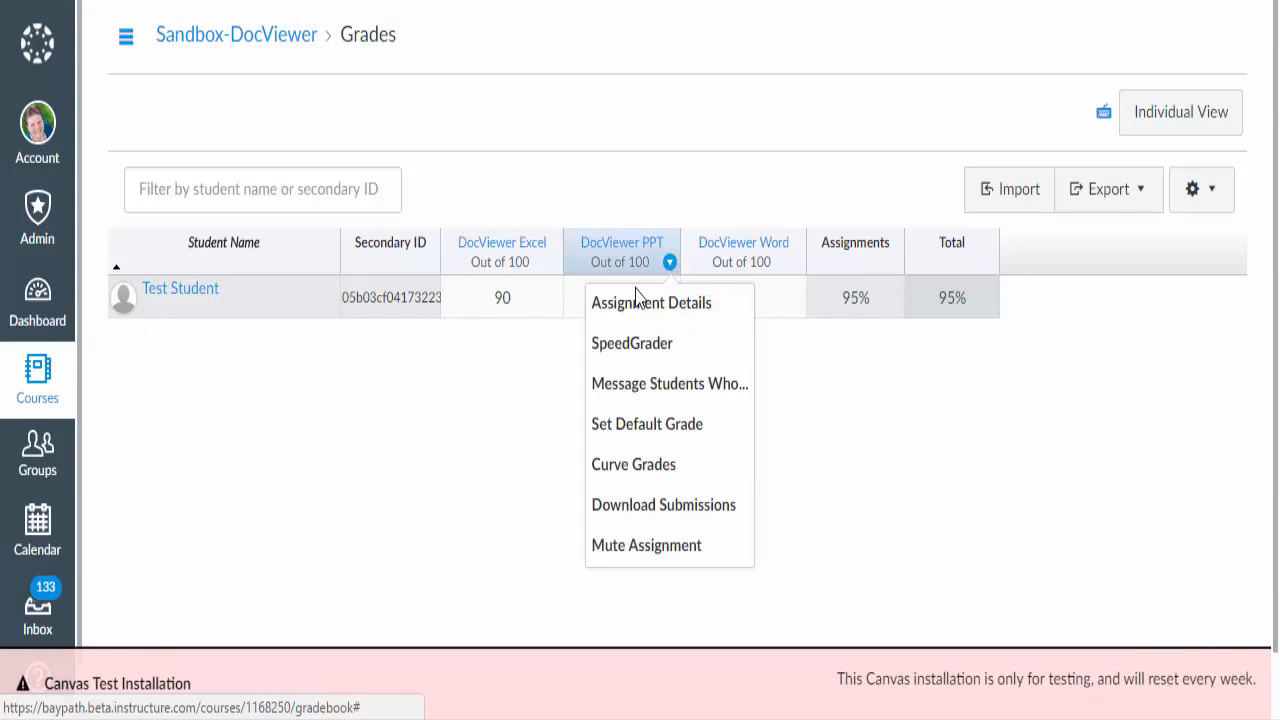
pyautogui.click(643, 357)
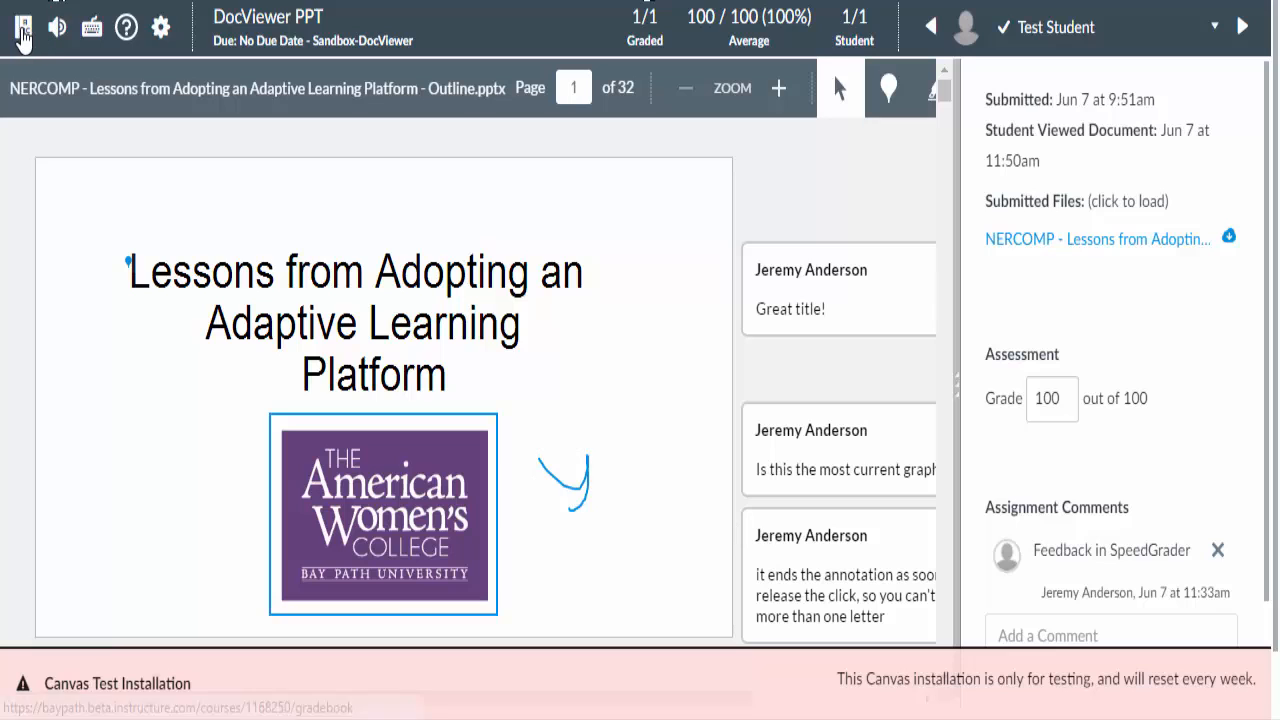
# - Go back to the gradebook and open the ungraded DocViewer Word submission in SpeedGrader
pyautogui.click(22, 35)
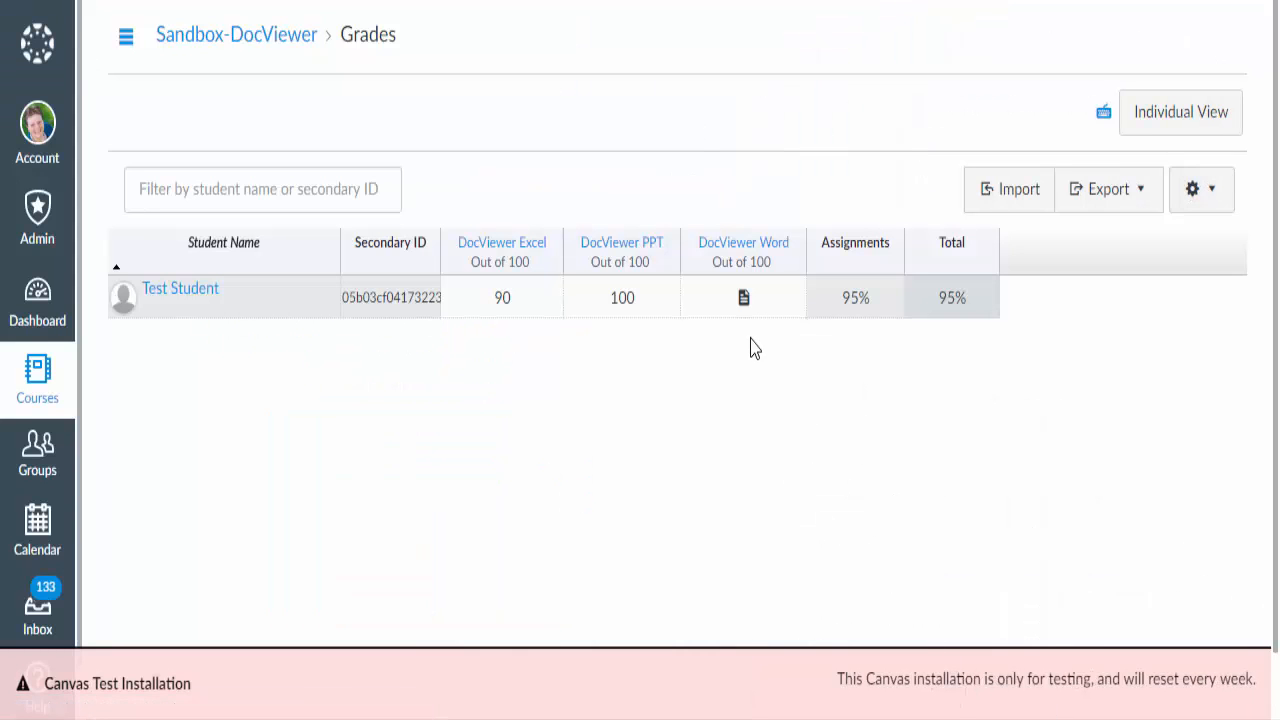
pyautogui.click(797, 262)
pyautogui.click(806, 352)
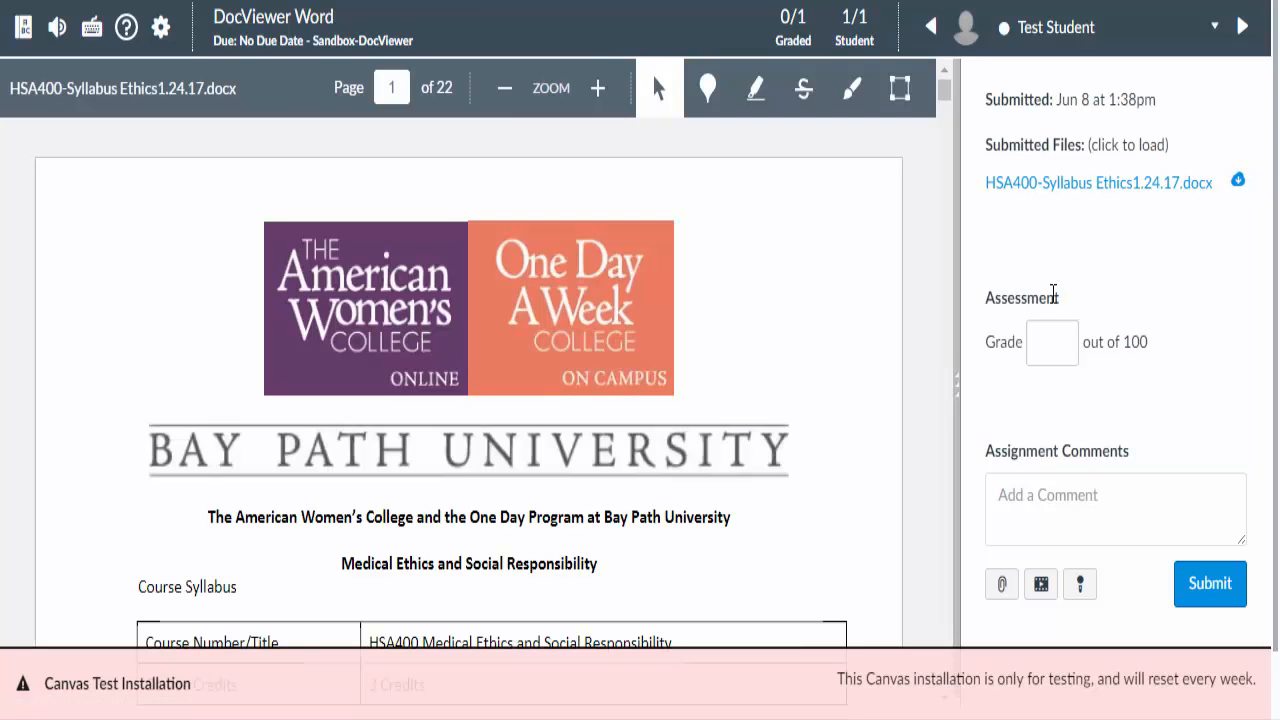
pyautogui.scroll(-1, 1000, 297)
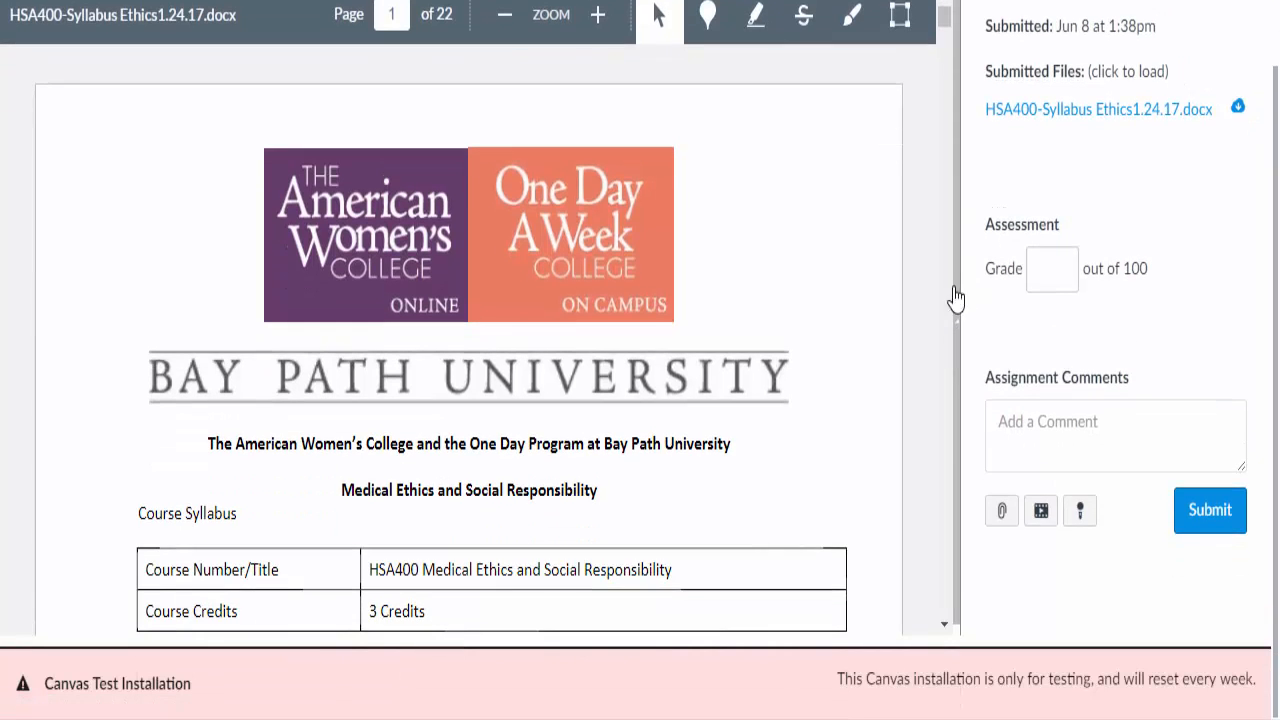
pyautogui.scroll(1, 919, 274)
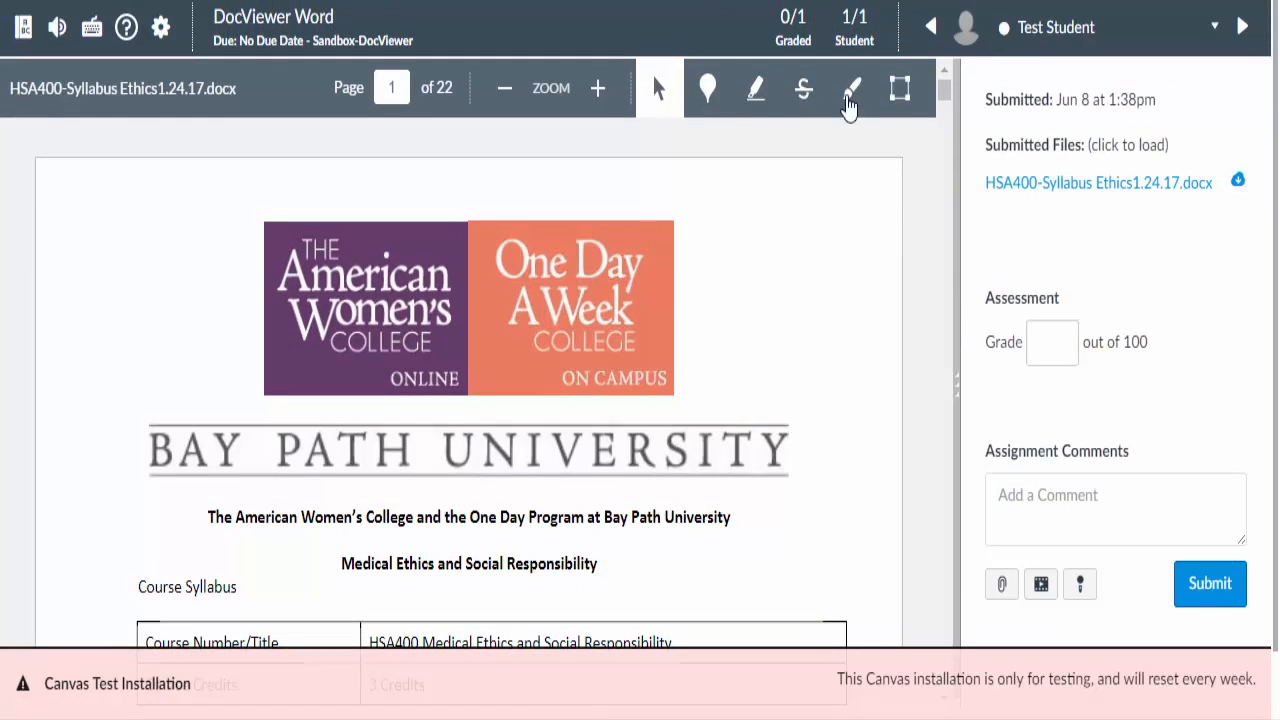
# - Place a point annotation after the "Medical Ethics and Social Responsibility" heading with the comment "Good"
pyautogui.click(716, 110)
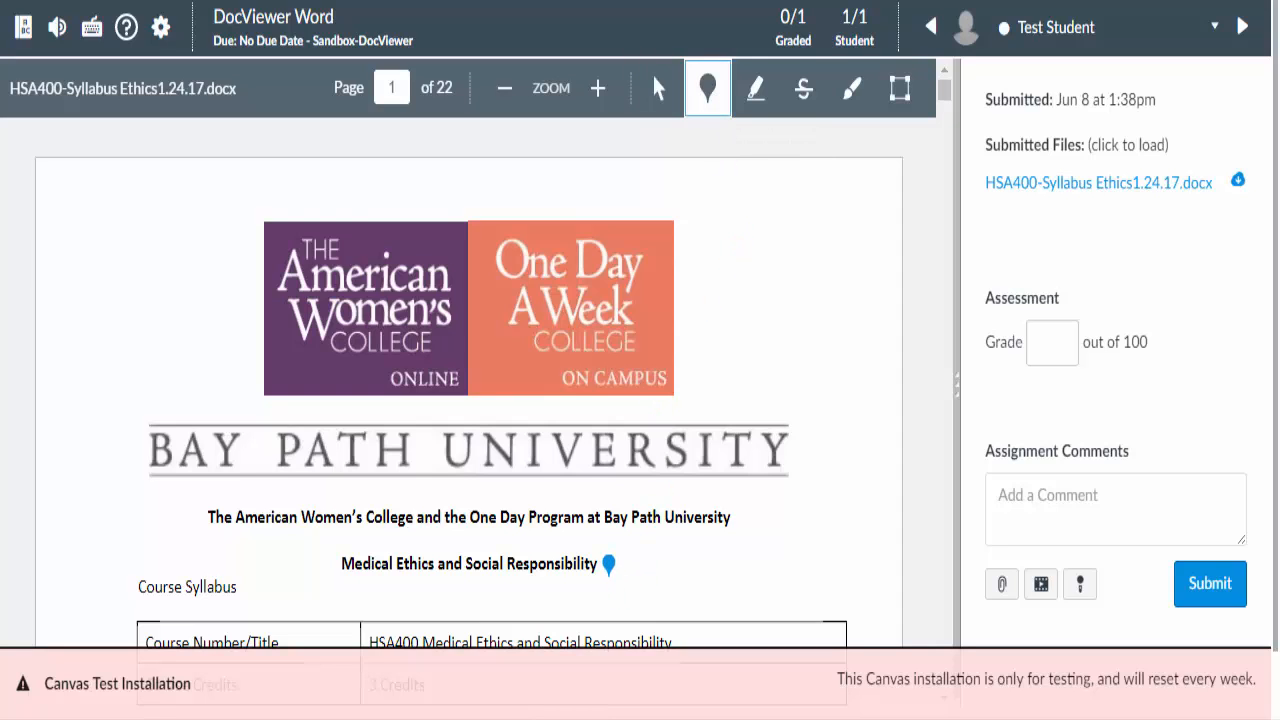
pyautogui.click(609, 572)
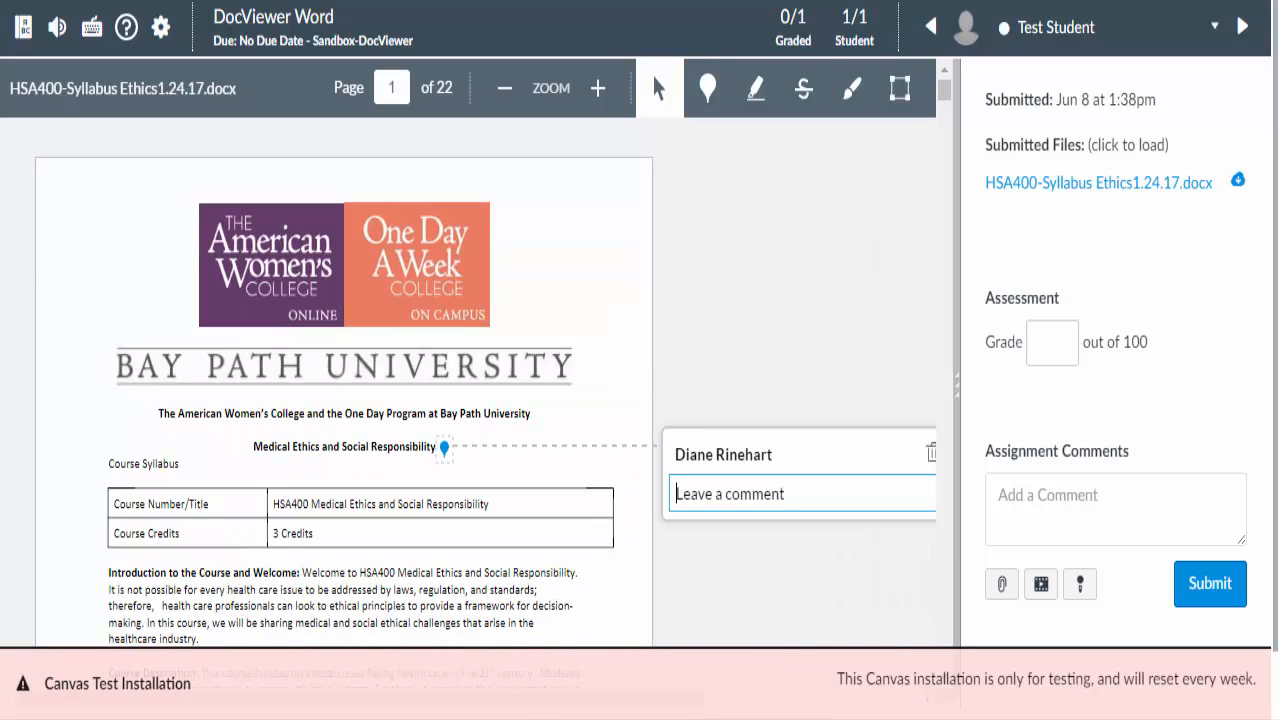
pyautogui.write('Good')
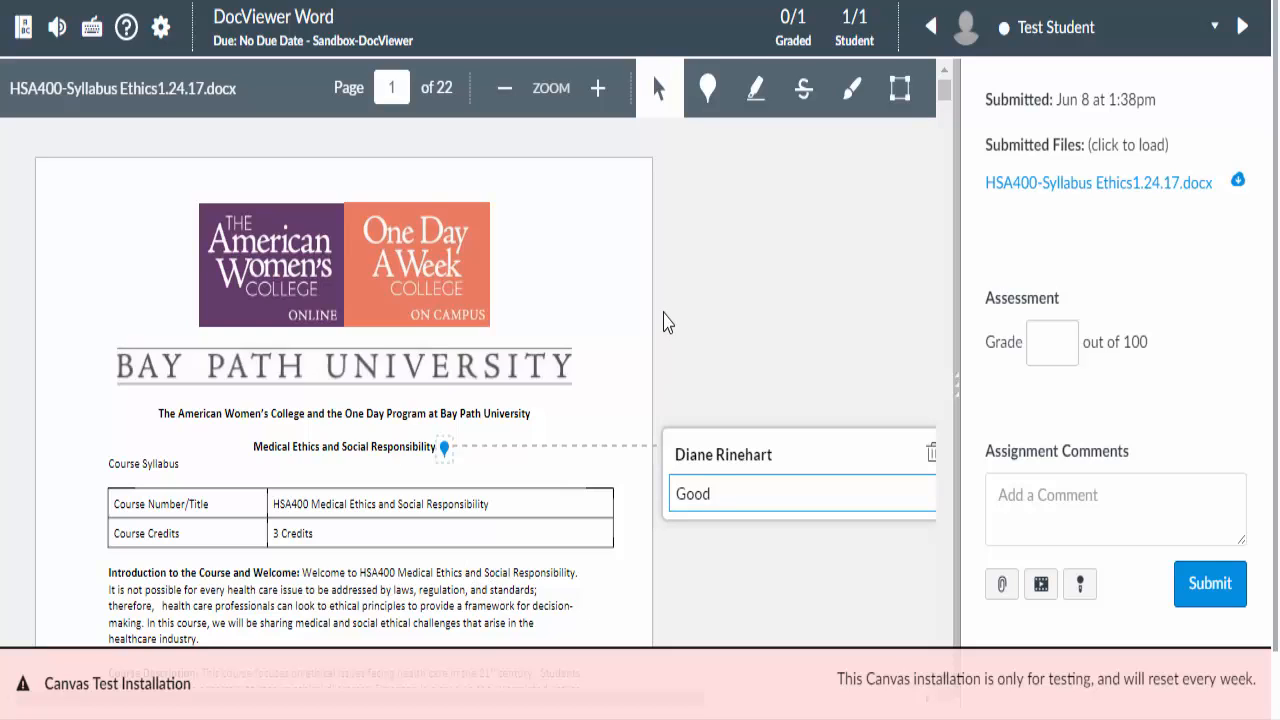
# - Highlight "HSA400 Medical Ethics and Social Responsibility" in the course table and strike out "3 Credits"
pyautogui.click(756, 92)
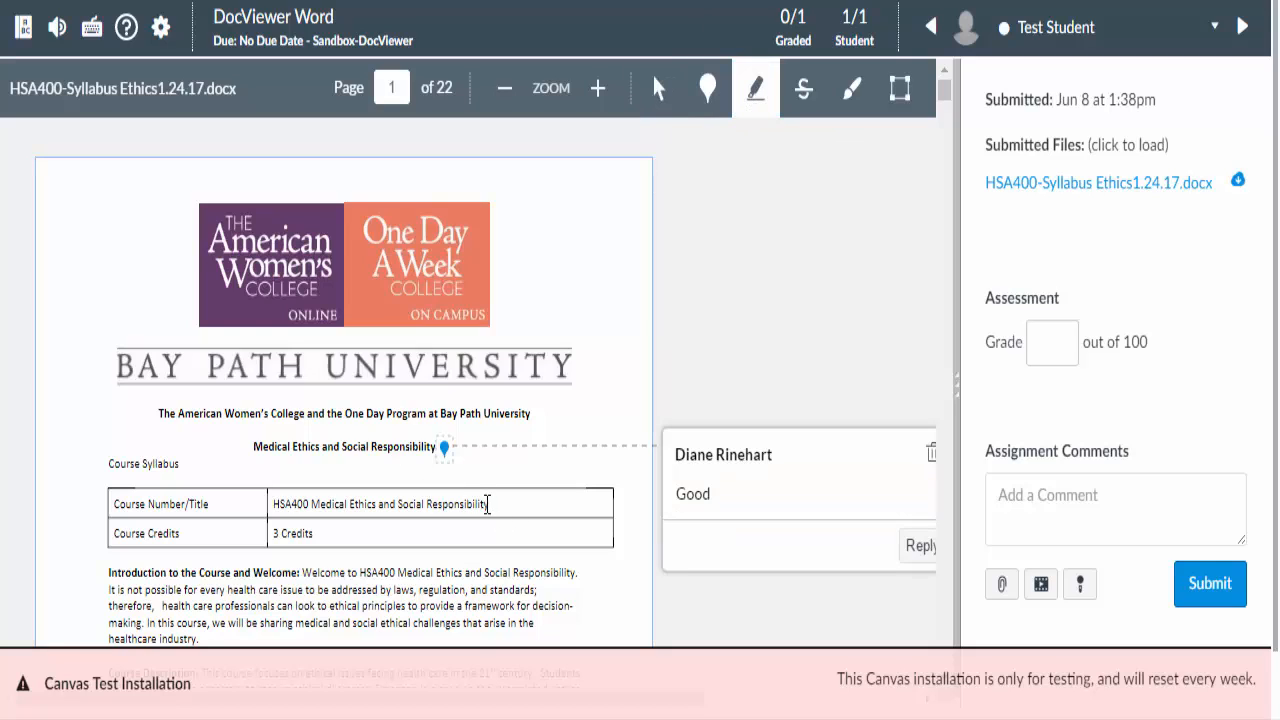
pyautogui.moveTo(487, 504); pyautogui.dragTo(276, 503)
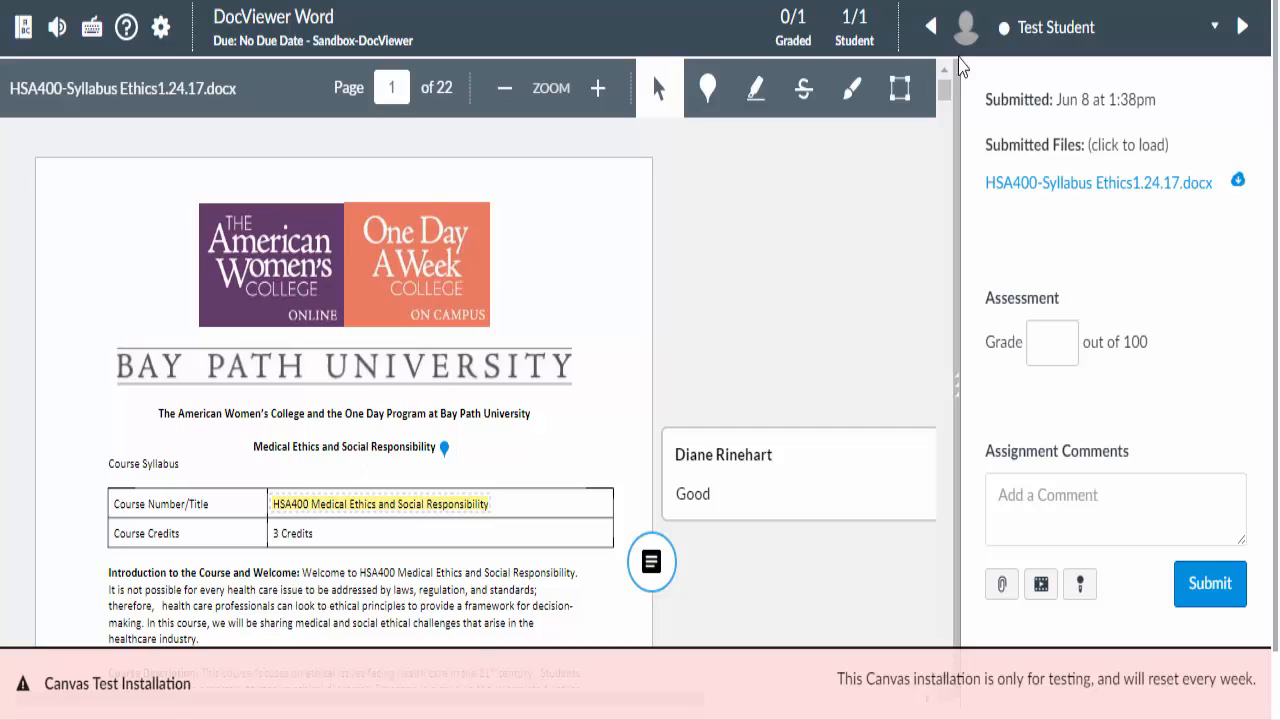
pyautogui.click(805, 102)
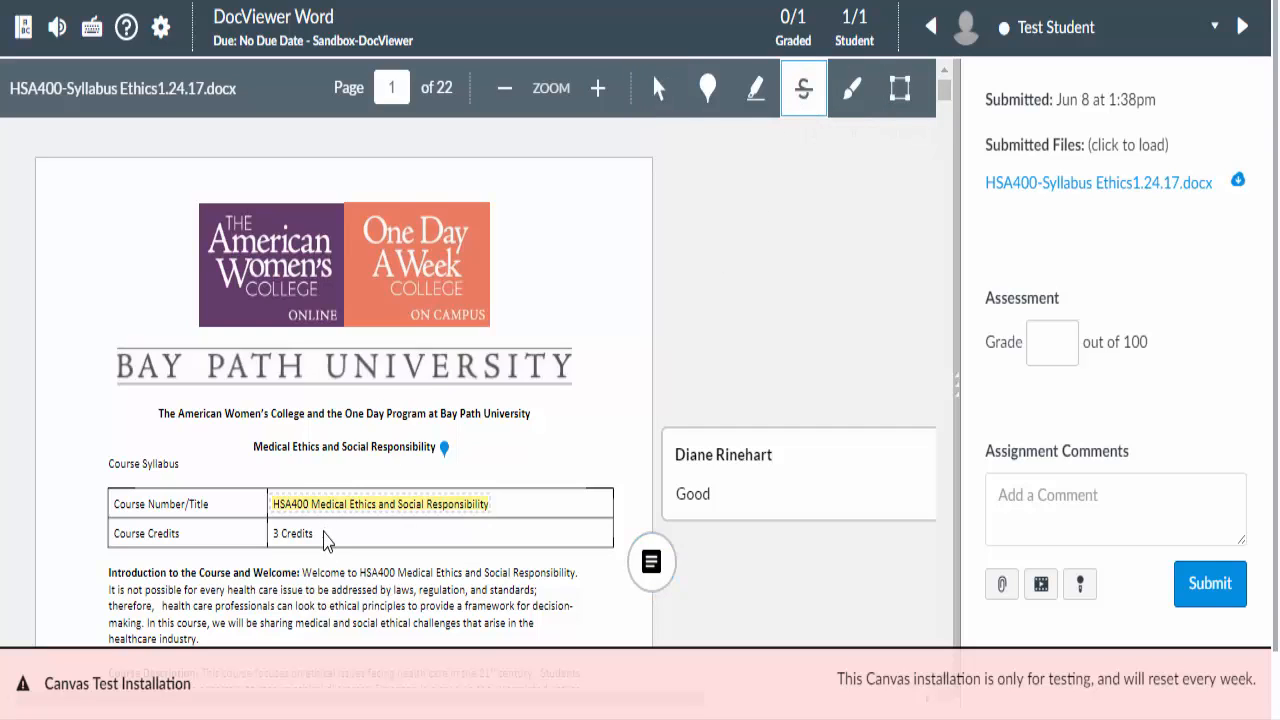
pyautogui.moveTo(326, 541); pyautogui.dragTo(271, 519)
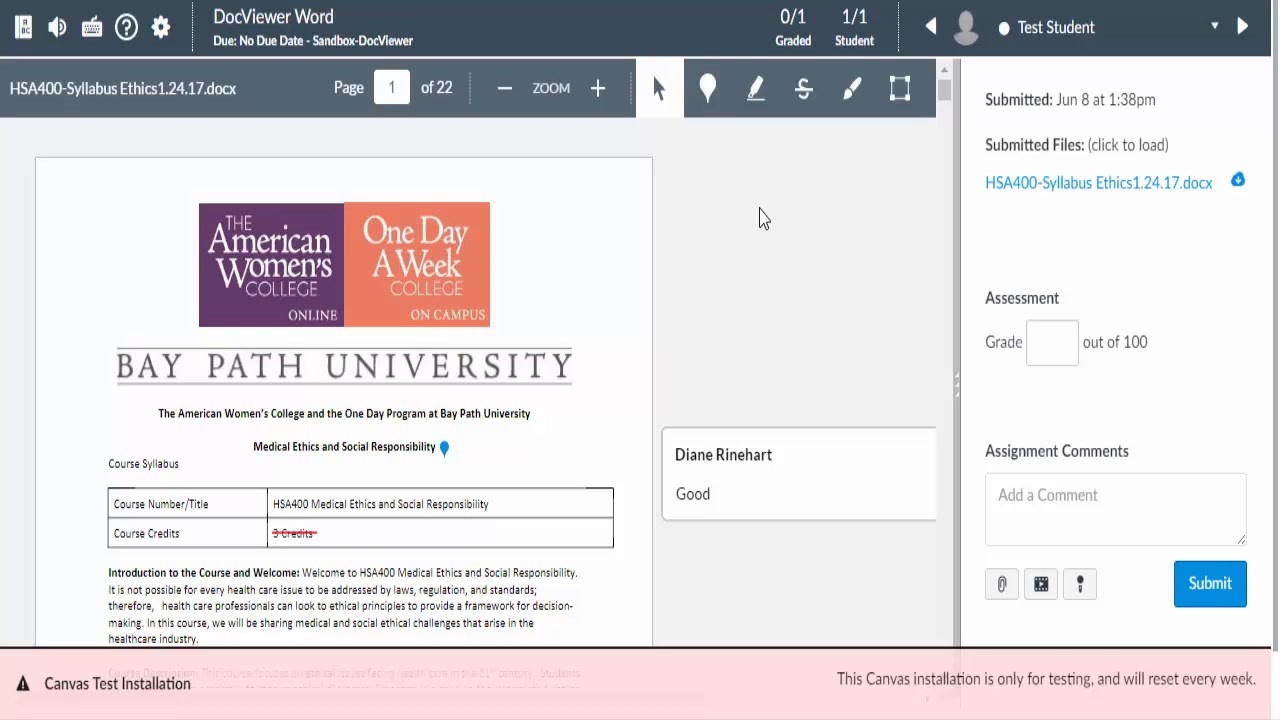
# - Draw a freehand line beside the college logos on page 1 and open a comment for it
pyautogui.click(856, 95)
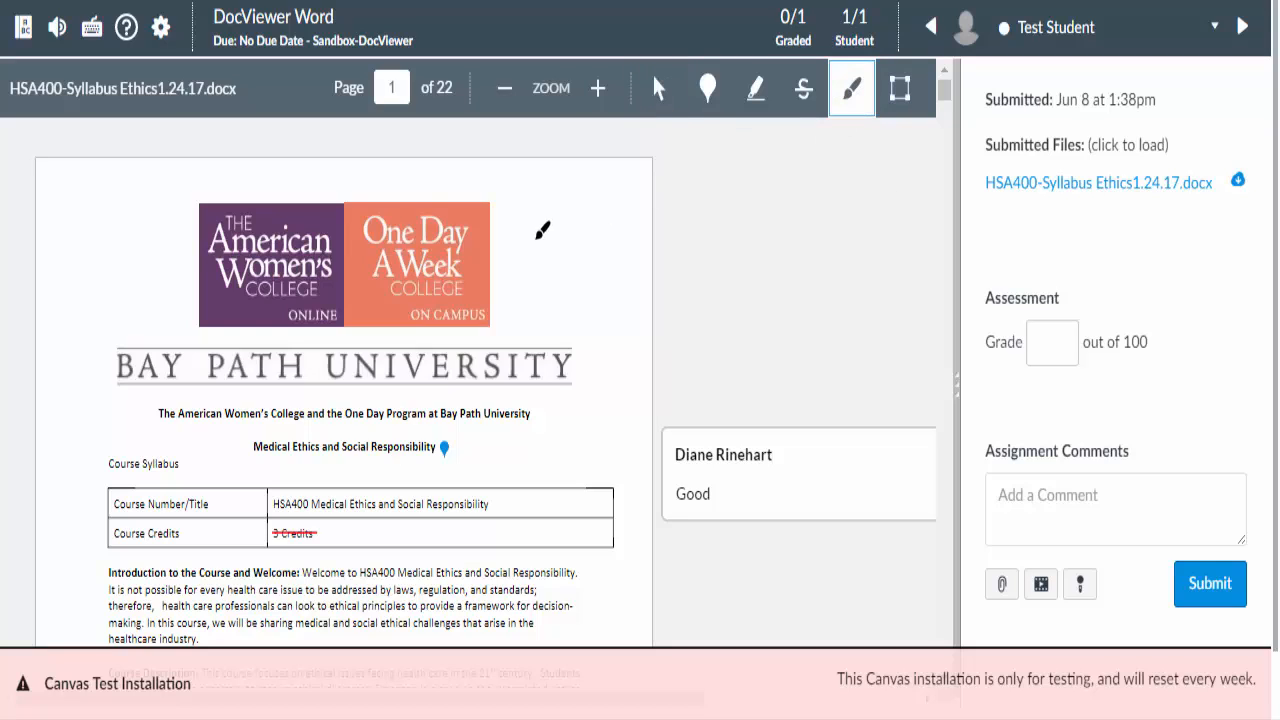
pyautogui.moveTo(527, 190); pyautogui.dragTo(555, 305)
pyautogui.click(651, 219)
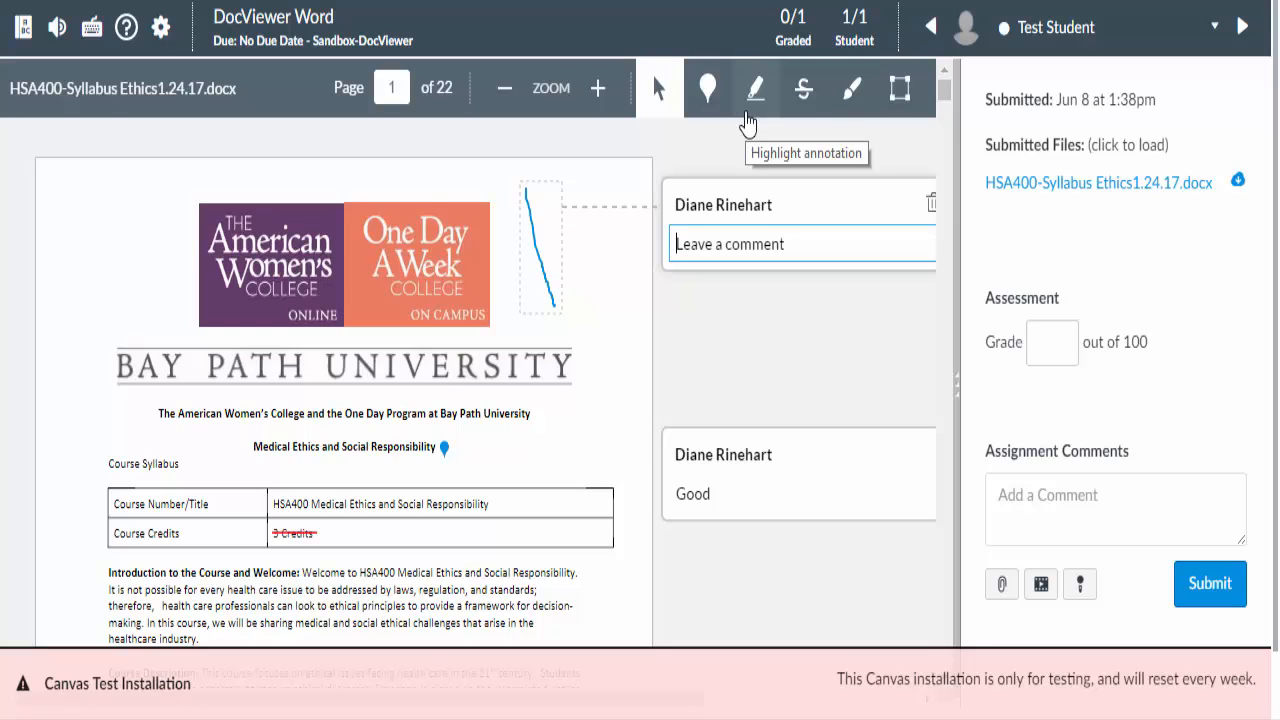
# - Open a comment on the struck-out "3 Credits" text and leave it without any text
pyautogui.click(312, 535)
pyautogui.click(652, 562)
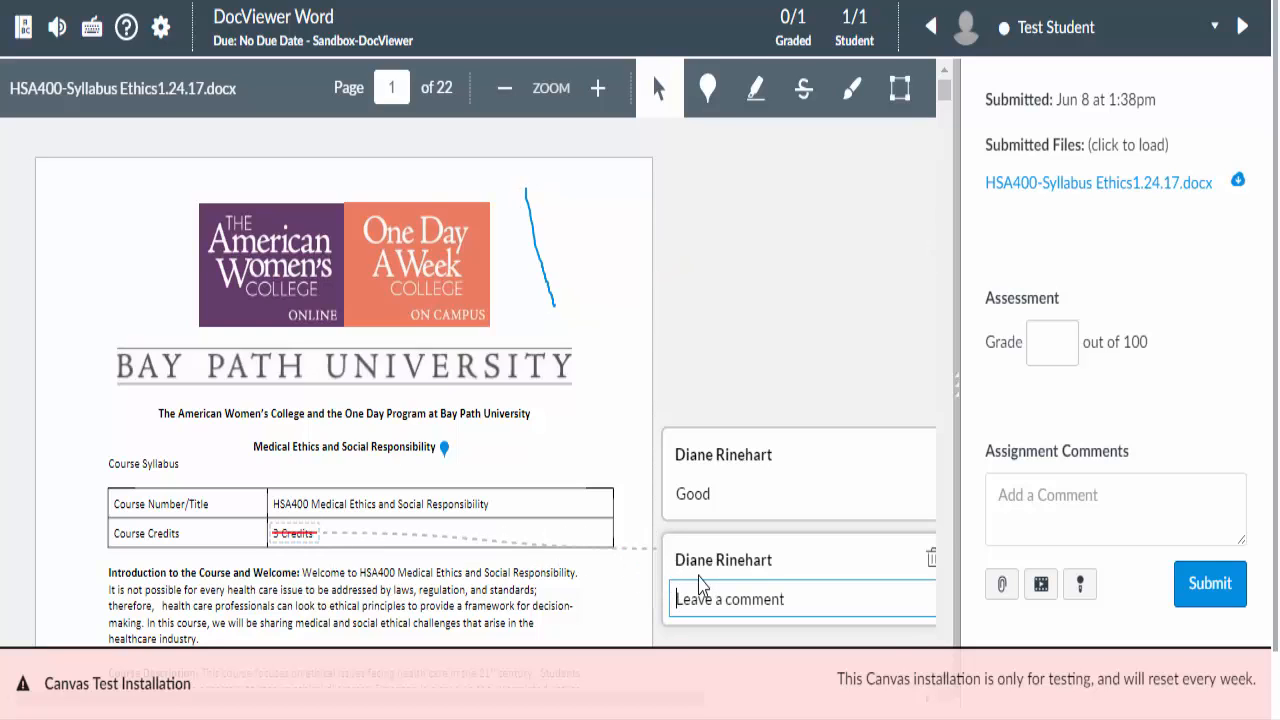
pyautogui.click(903, 316)
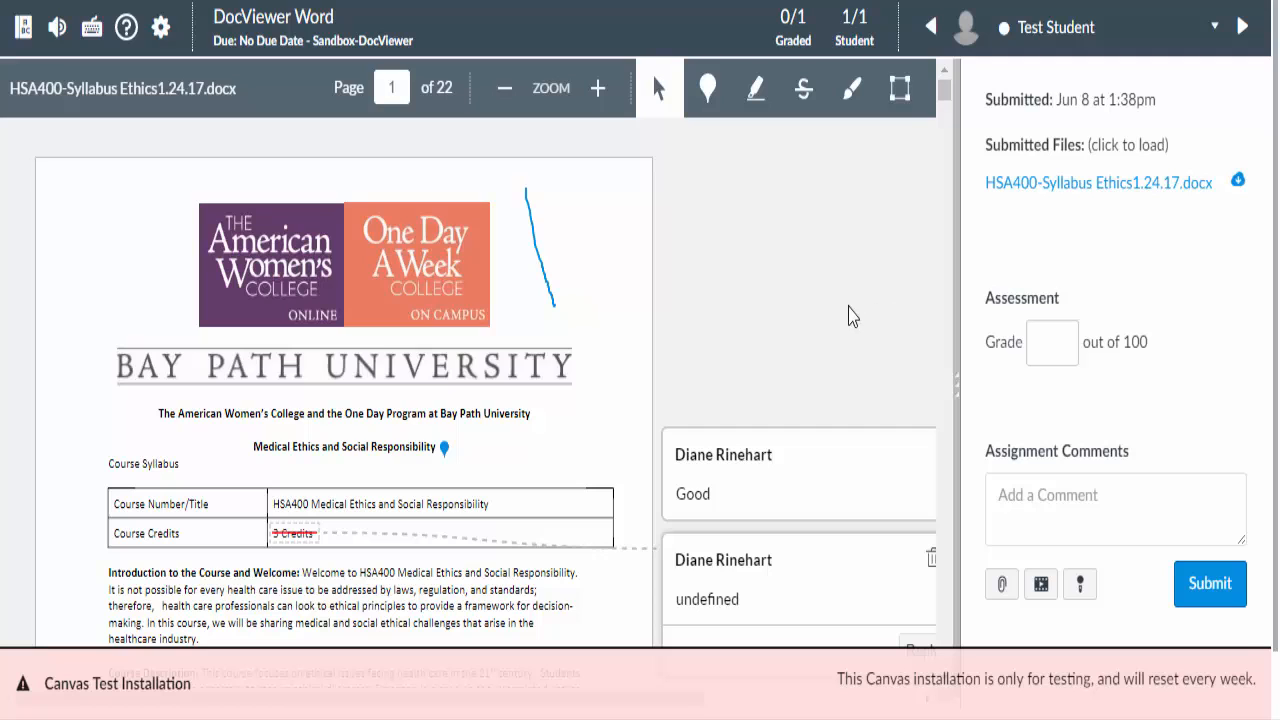
# - Draw an area annotation box around the "Introduction to the Course and Welcome" paragraph
pyautogui.click(905, 112)
pyautogui.scroll(-1, 105, 437)
pyautogui.moveTo(108, 437)
pyautogui.mouseDown()
pyautogui.moveTo(168, 472)
pyautogui.moveTo(316, 520)
pyautogui.moveTo(480, 546)
pyautogui.moveTo(587, 528)
pyautogui.mouseUp()
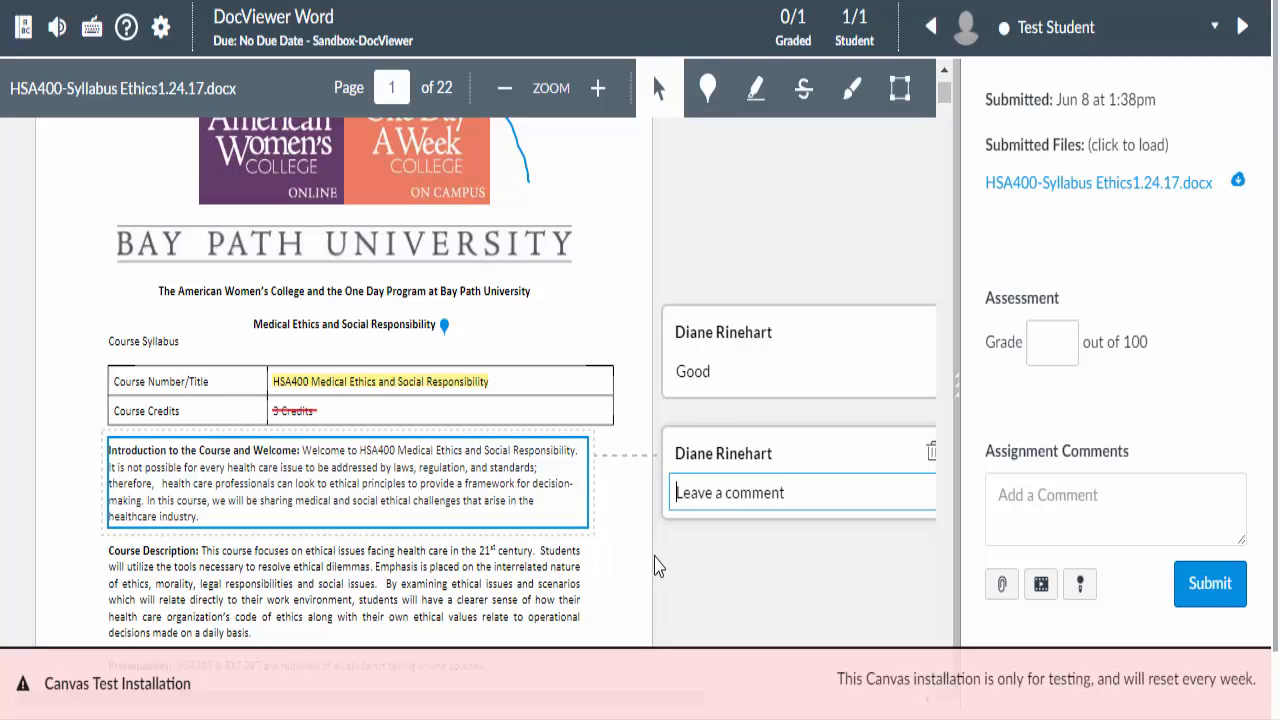
# - Add the comment "test" to the area box around the "Introduction to the Course and Welcome" paragraph and delete that annotation
pyautogui.write('test')
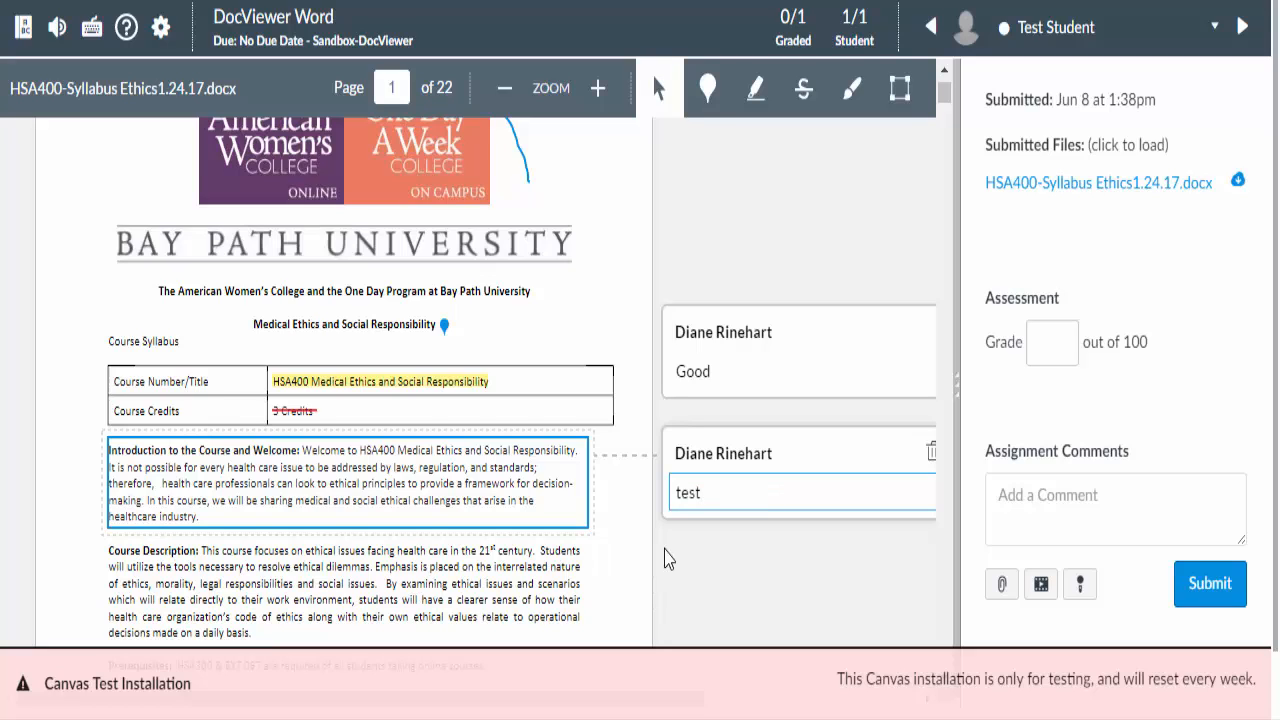
pyautogui.press('Return')
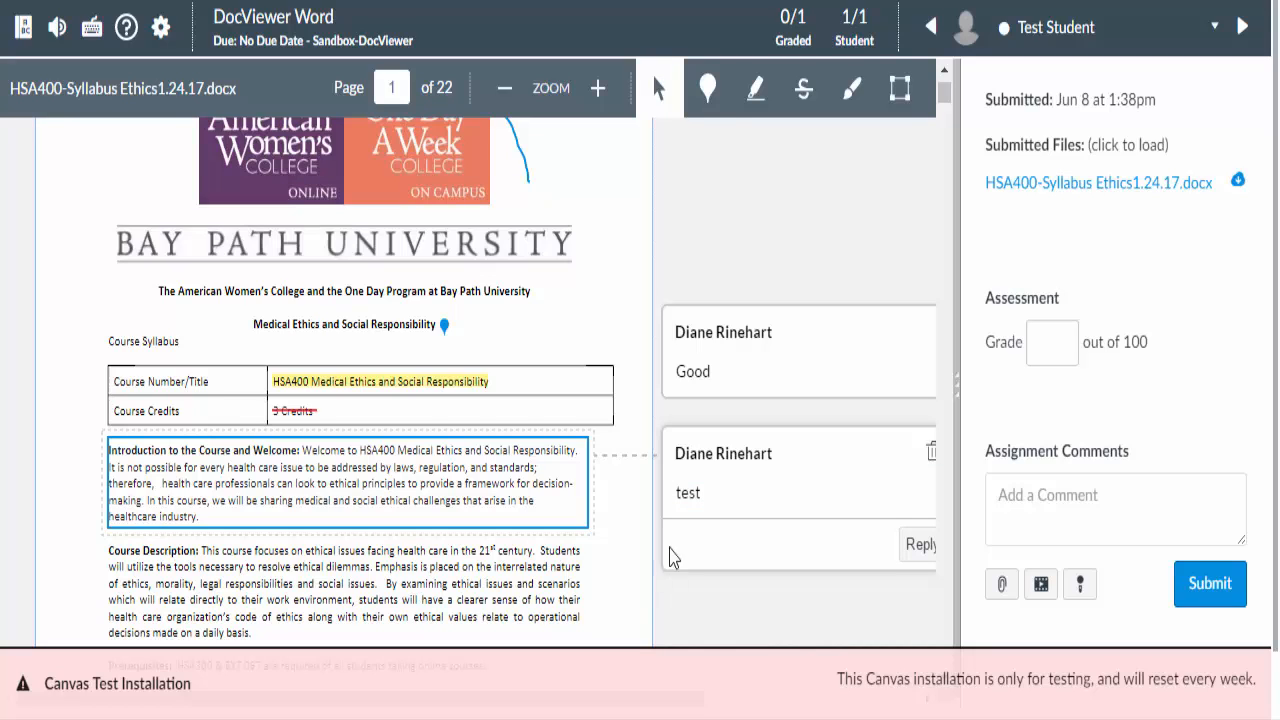
pyautogui.click(928, 458)
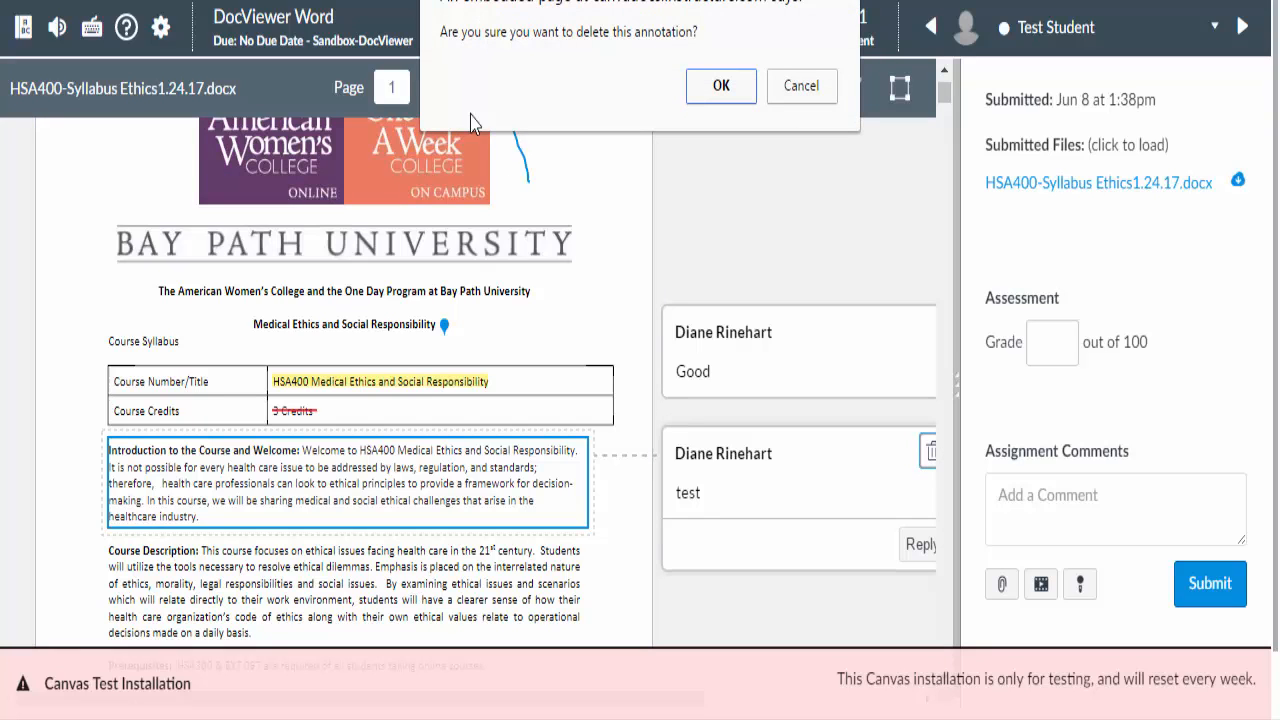
pyautogui.click(721, 84)
# - Open the comment of the freehand line beside the college logos and delete the drawing annotation
pyautogui.click(520, 162)
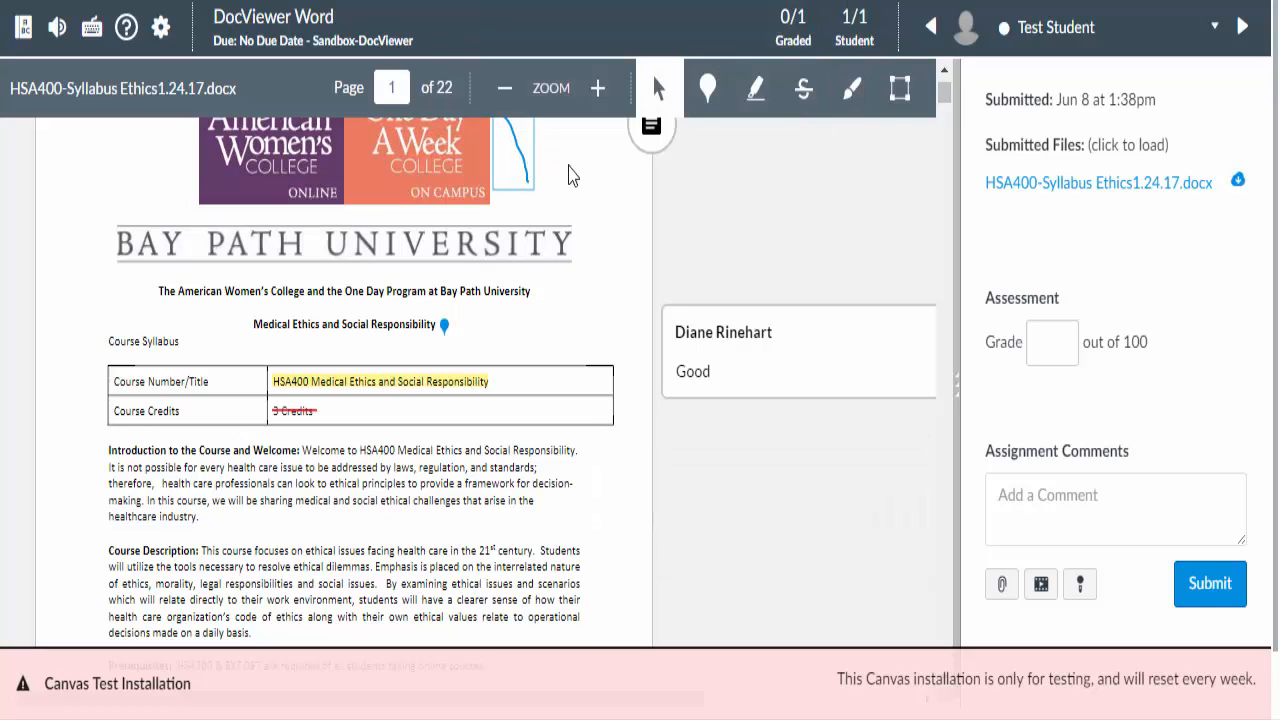
pyautogui.scroll(2, 590, 166)
pyautogui.click(655, 258)
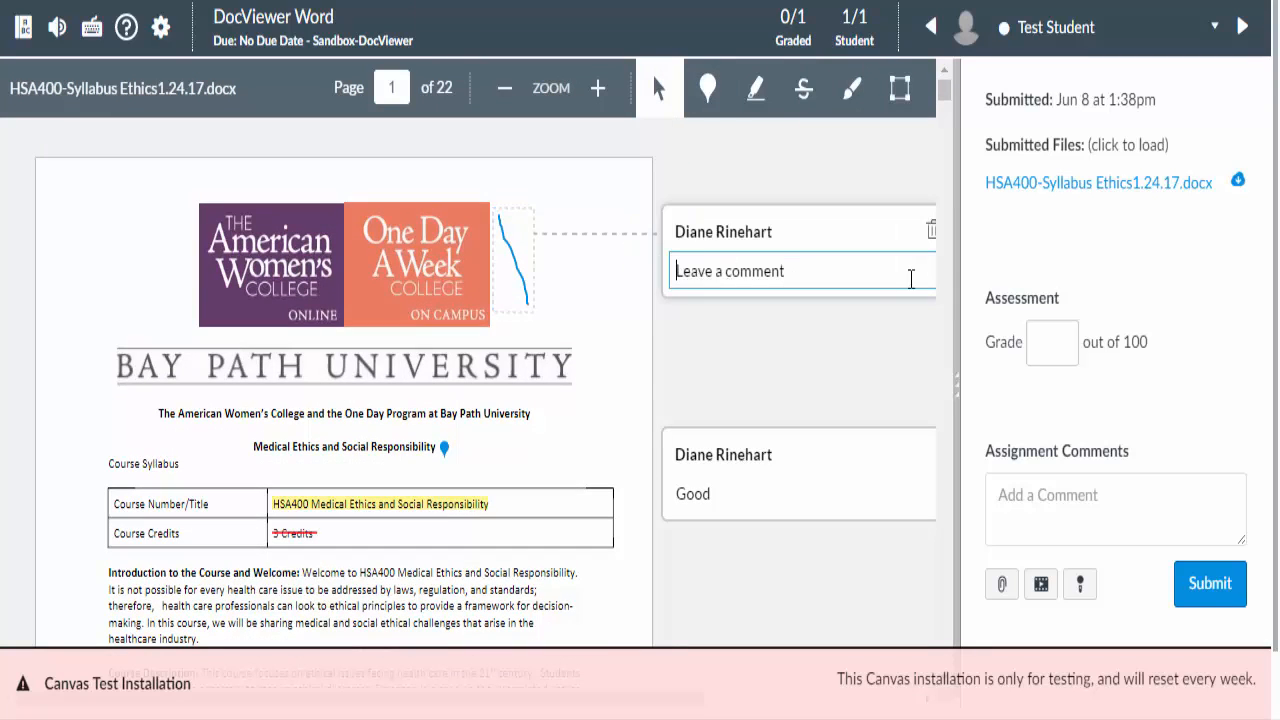
pyautogui.click(927, 234)
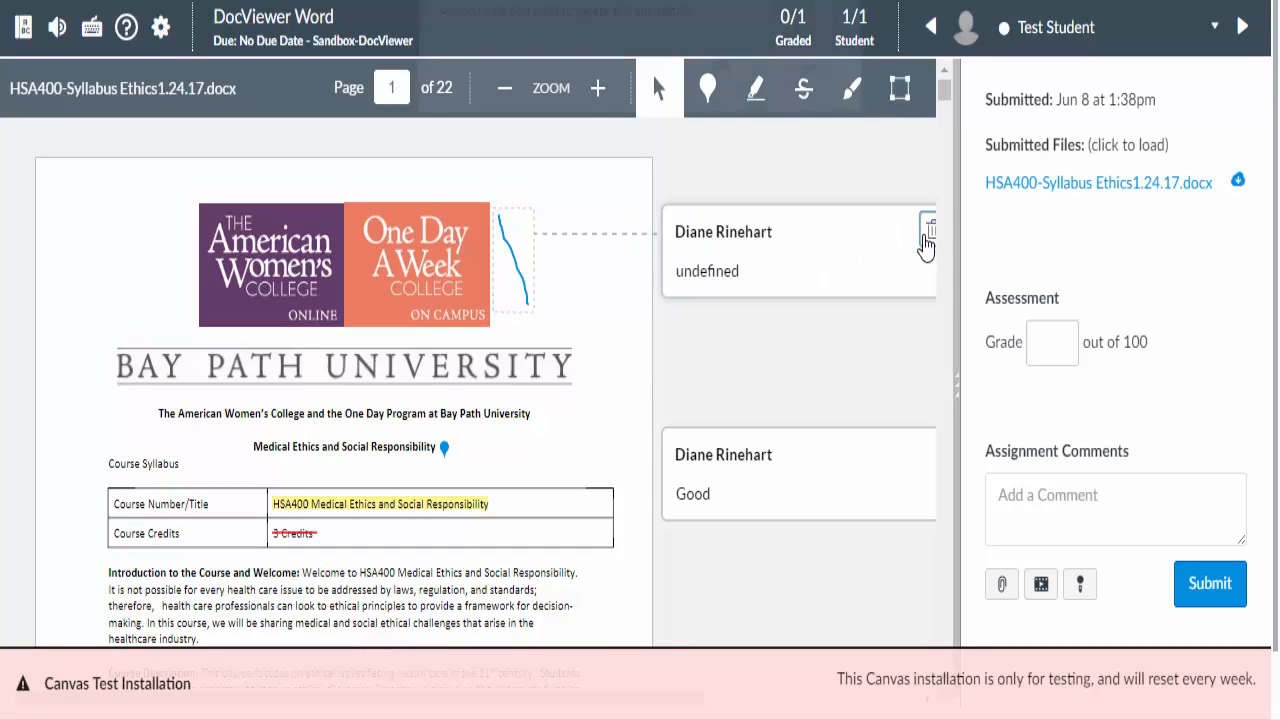
pyautogui.click(721, 86)
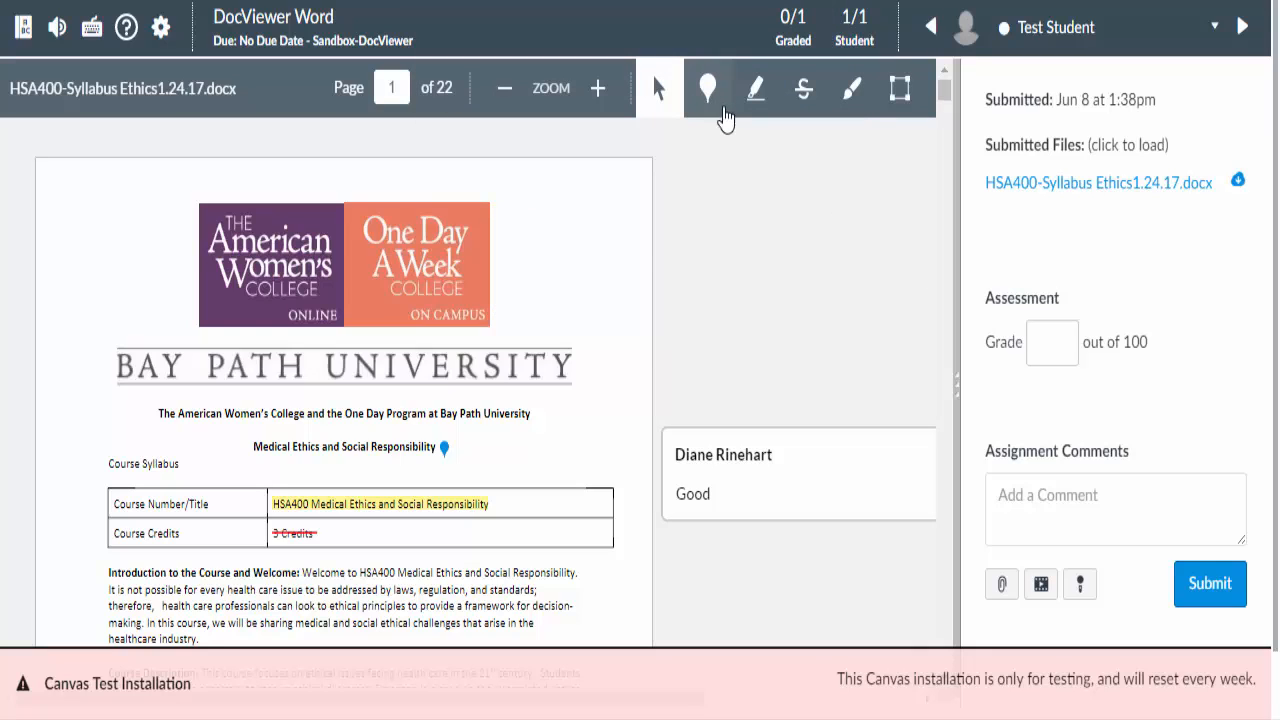
# - Open a comment on the "HSA400 Medical Ethics and Social Responsibility" highlight in the course table and delete the highlight
pyautogui.click(442, 502)
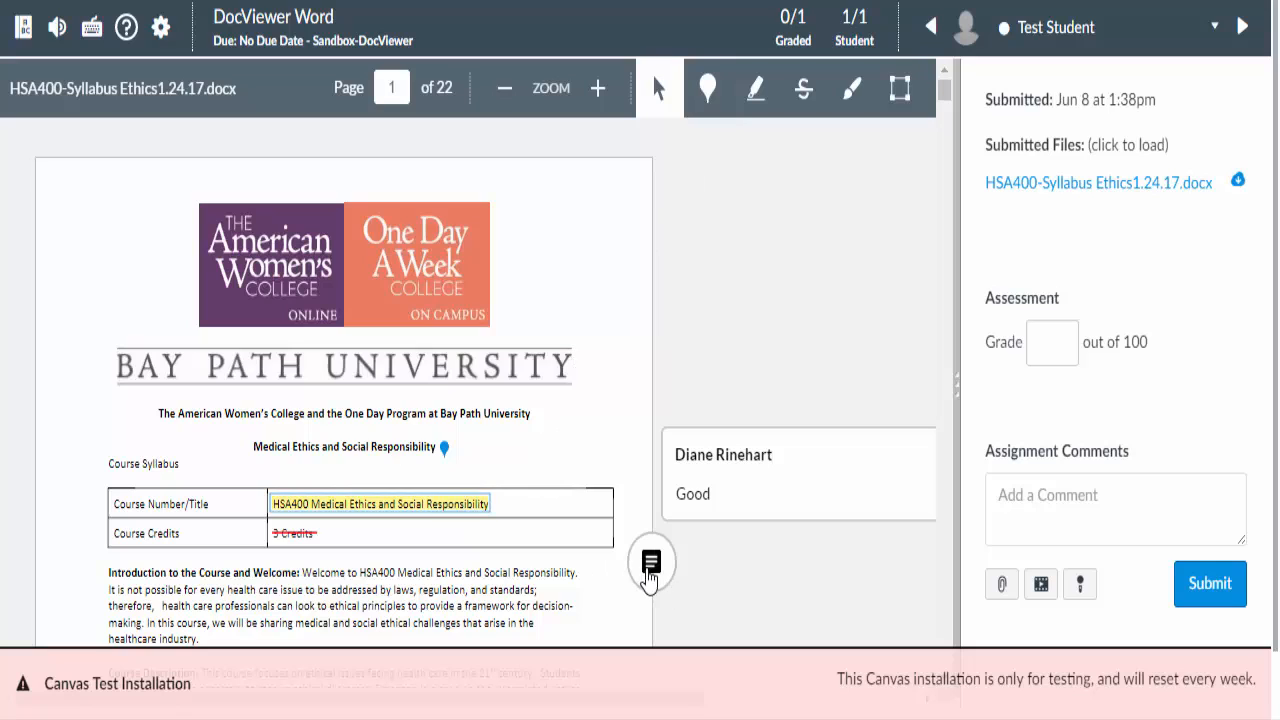
pyautogui.click(651, 566)
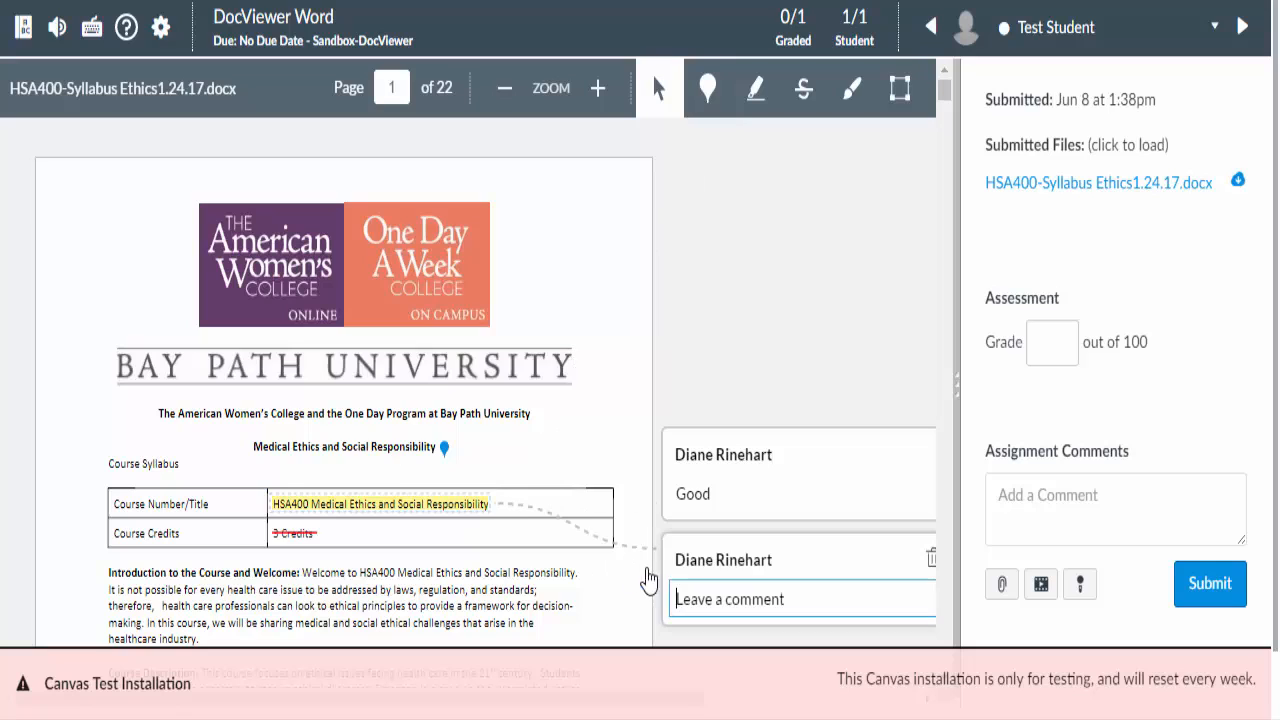
pyautogui.click(930, 563)
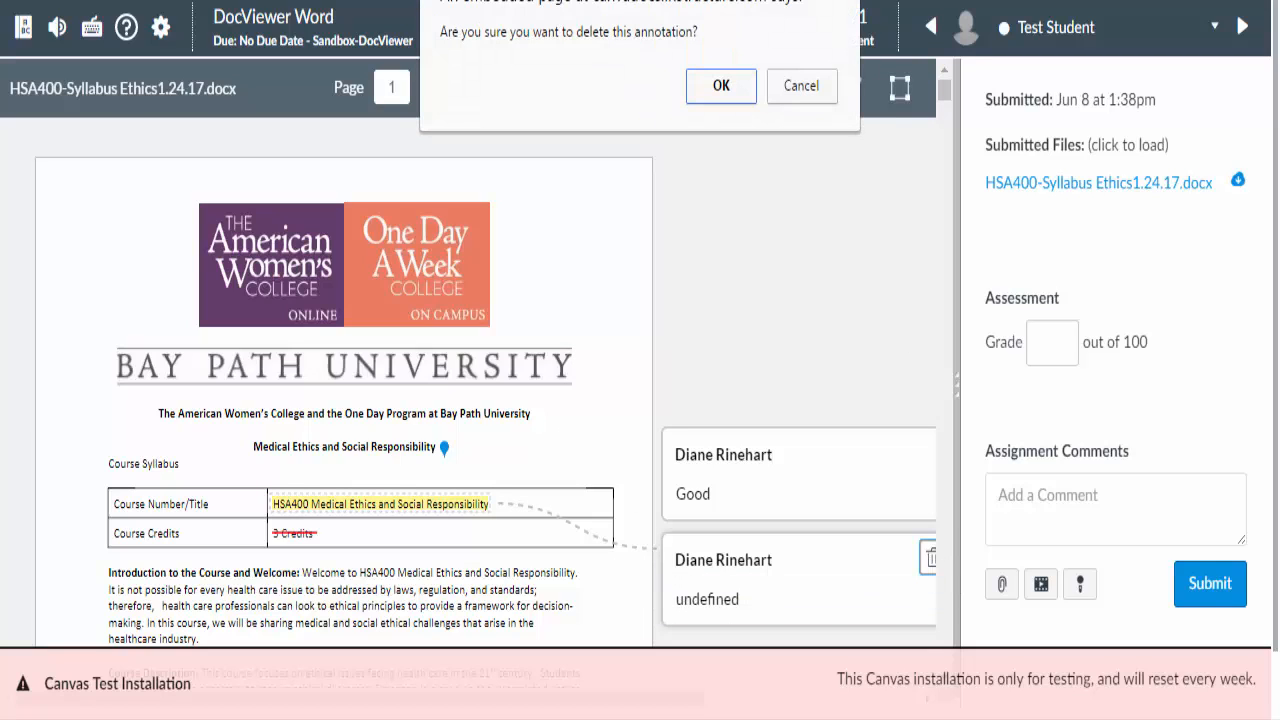
pyautogui.click(721, 81)
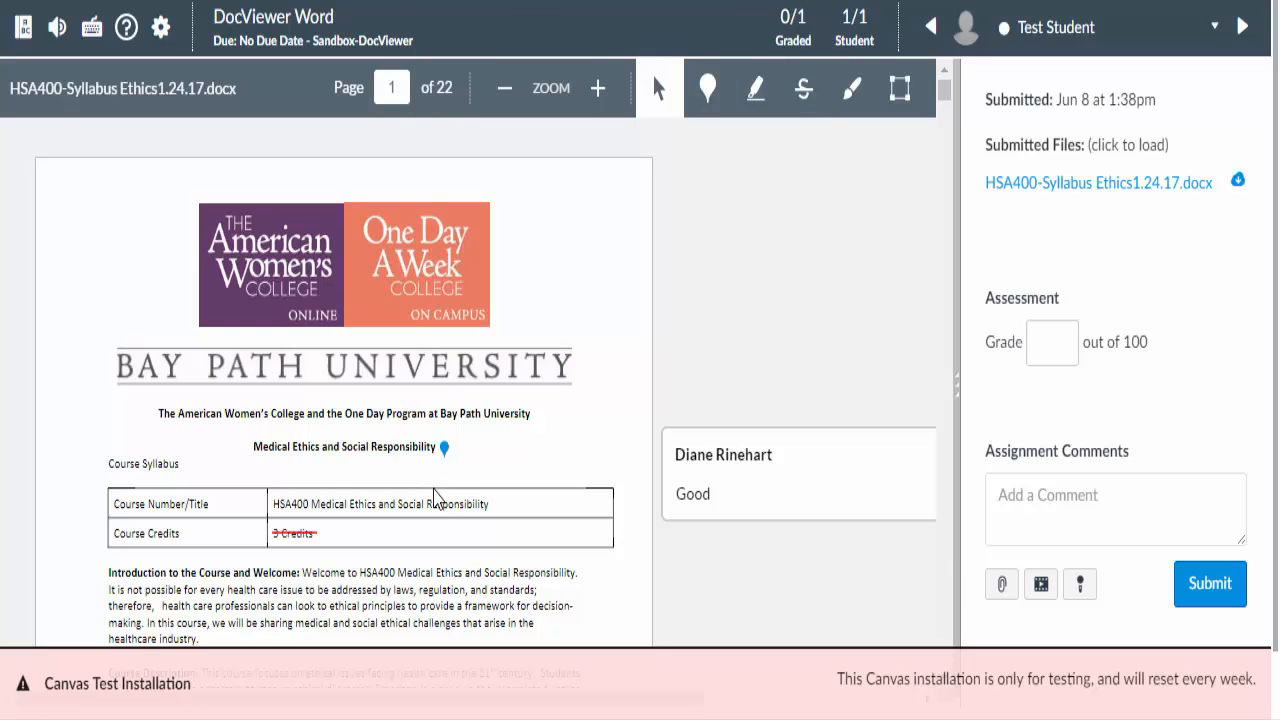